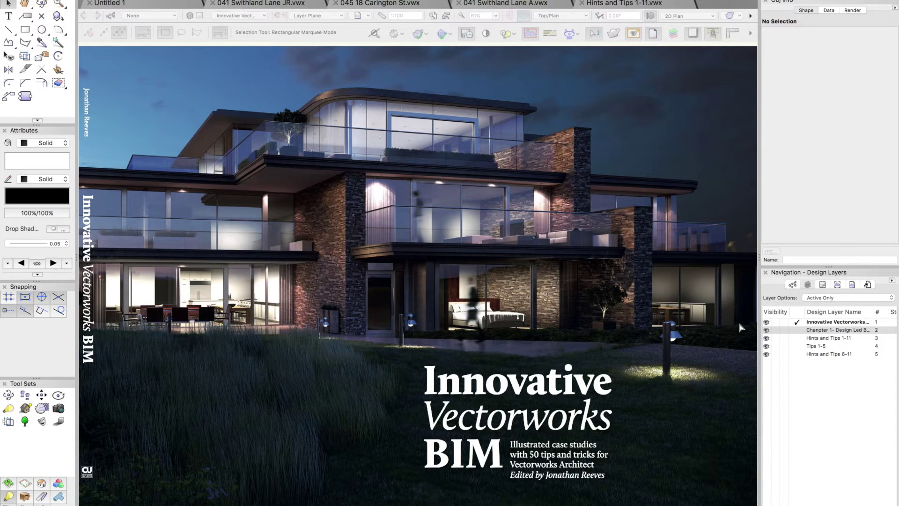
# Activate the Chapter 1 Design Led BIM design layer and look through its case-study pages, from the practice profile to the project examples.
pyautogui.click(797, 330)
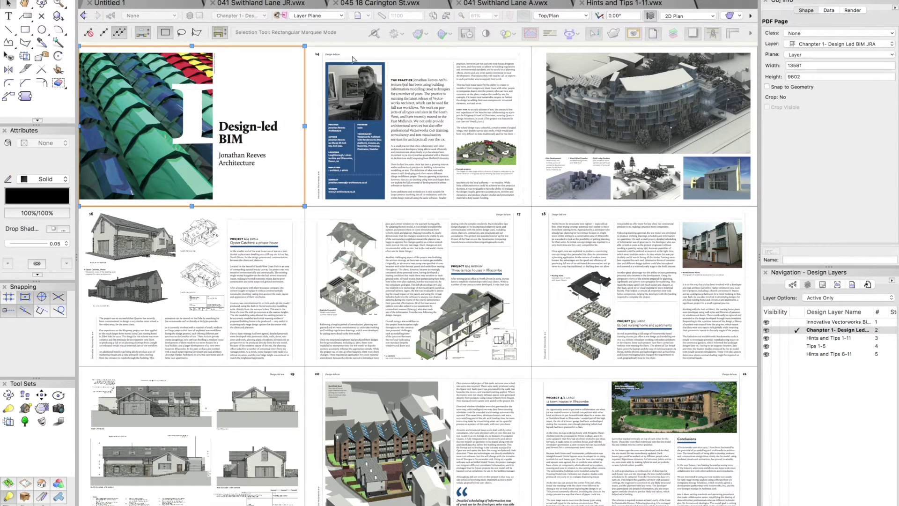
pyautogui.click(309, 39)
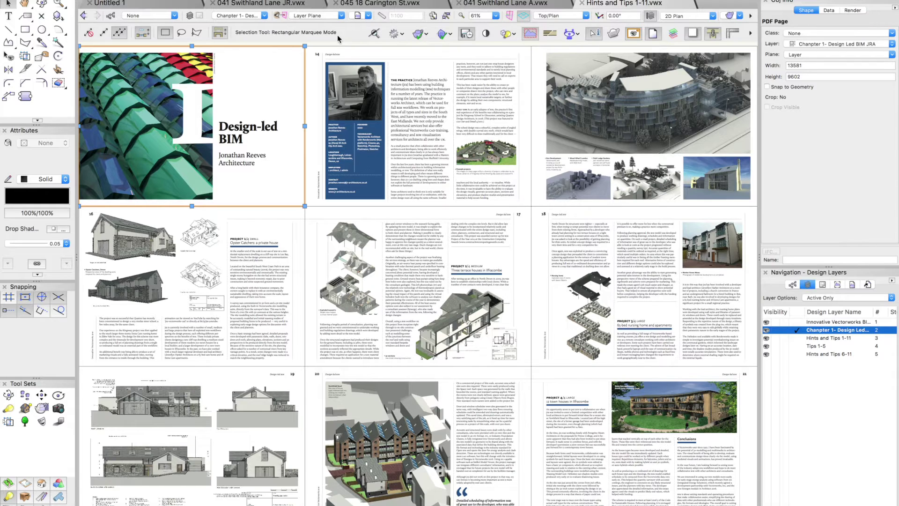
pyautogui.press('c')
pyautogui.moveTo(305, 45); pyautogui.dragTo(534, 216)
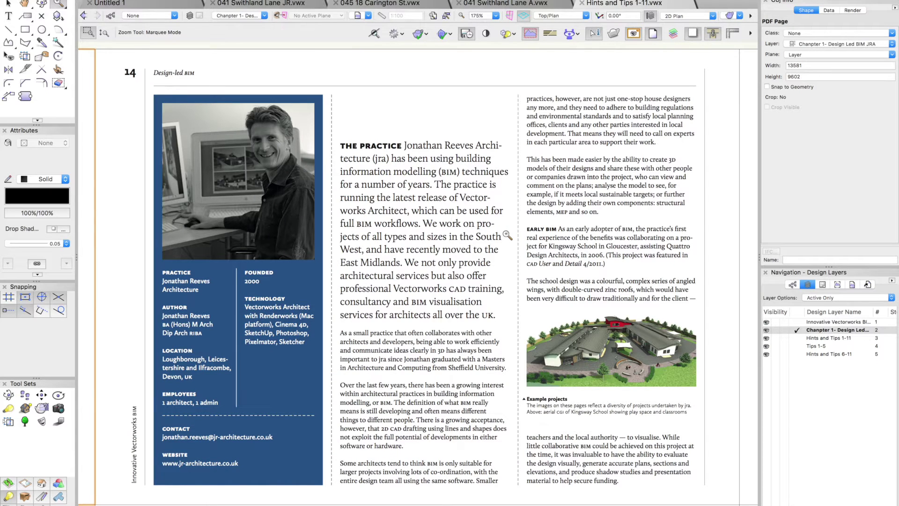
pyautogui.hscroll(10, 507, 235)
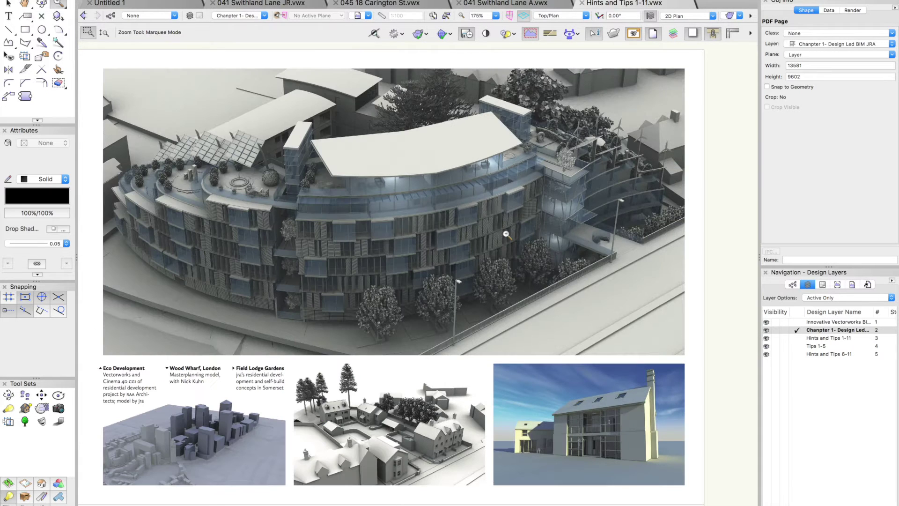
pyautogui.scroll(-5, 507, 234)
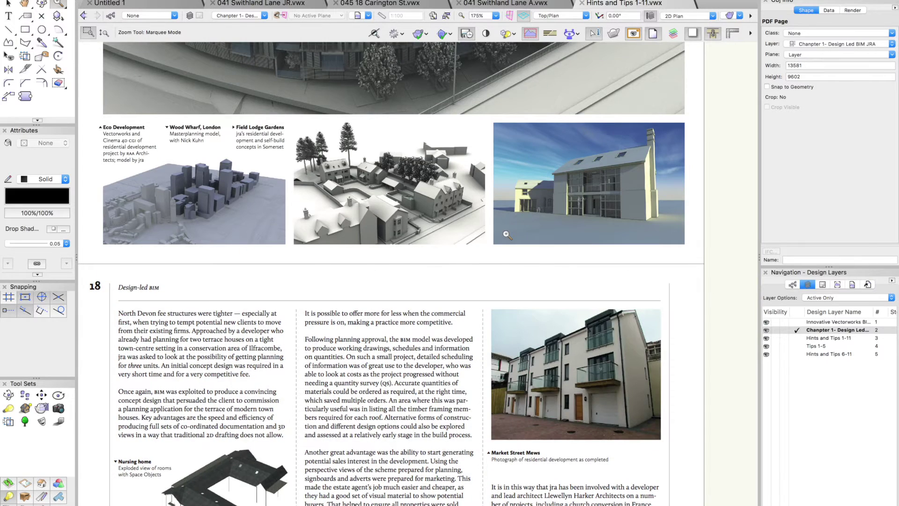
pyautogui.scroll(-5, 506, 234)
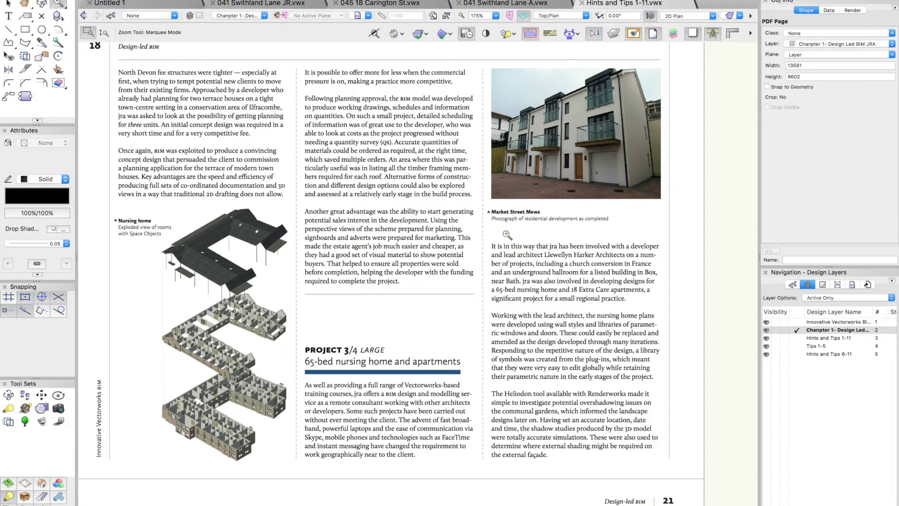
pyautogui.hscroll(-10, 506, 234)
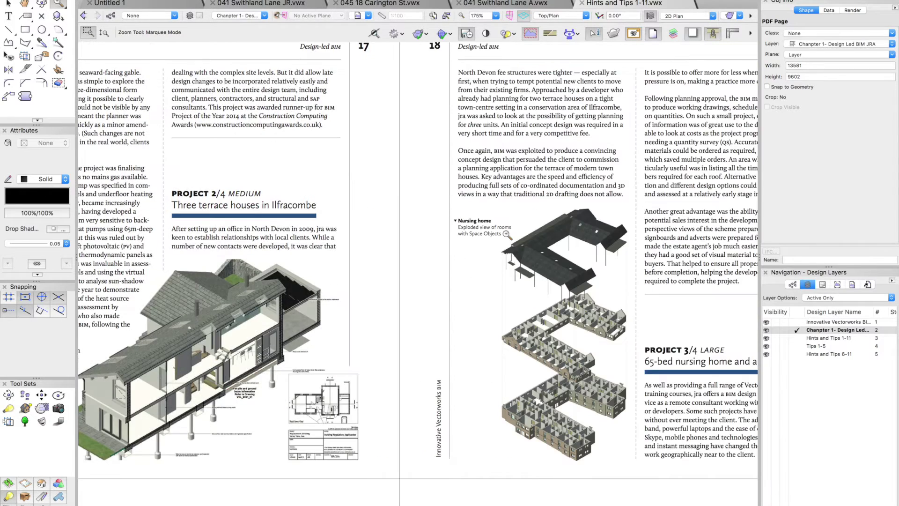
pyautogui.scroll(-10, 506, 234)
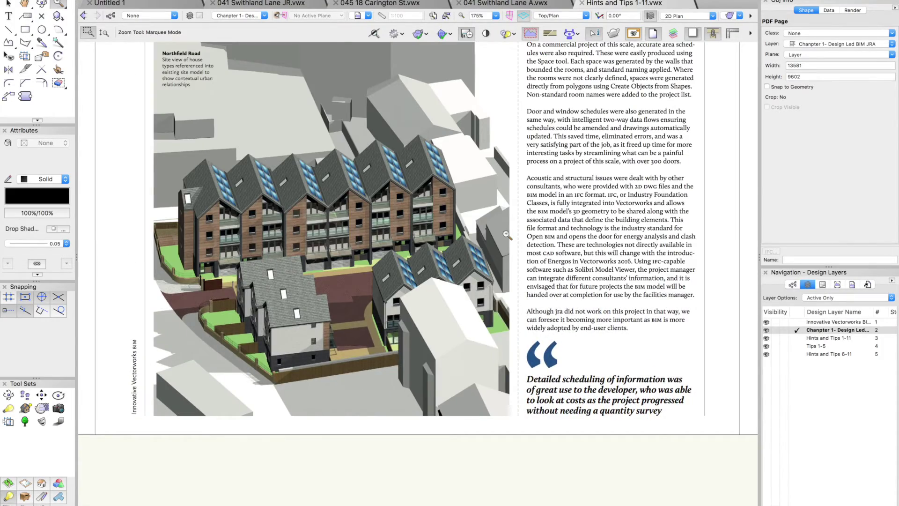
pyautogui.hscroll(10, 507, 234)
pyautogui.press('super+6')
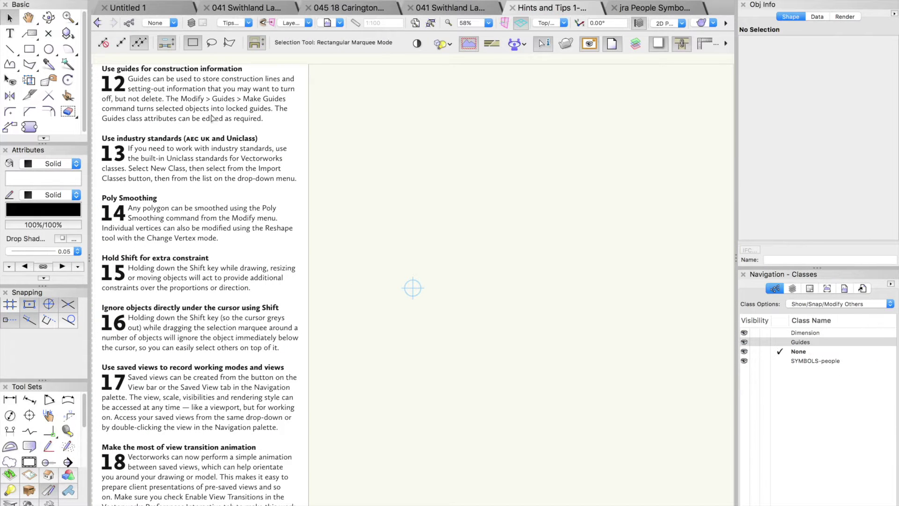
# Examine tip 12 on using guides for construction information.
pyautogui.press('c')
pyautogui.moveTo(93, 61); pyautogui.dragTo(313, 142)
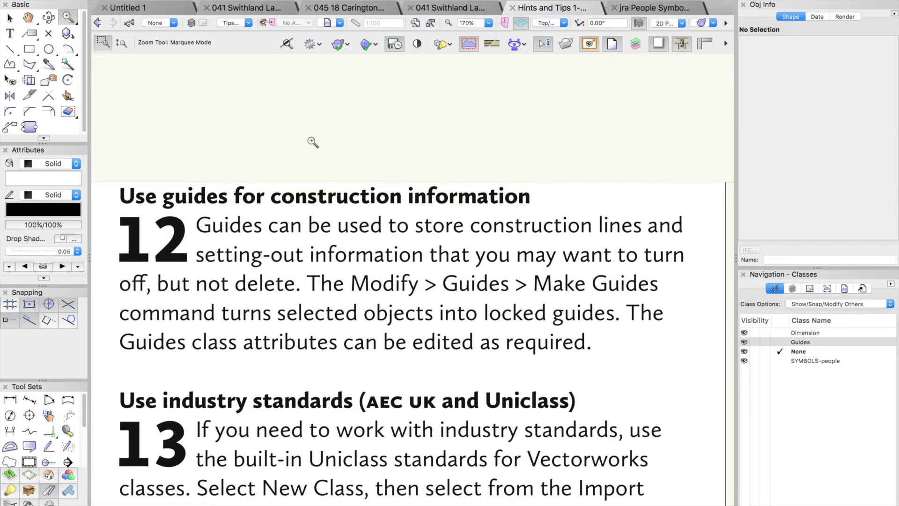
pyautogui.hotkey('ctrl', '-')
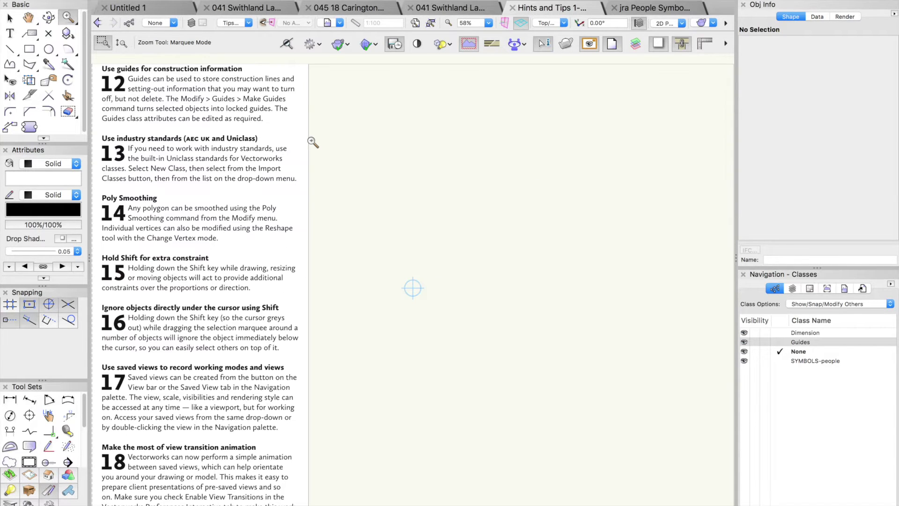
pyautogui.press('x')
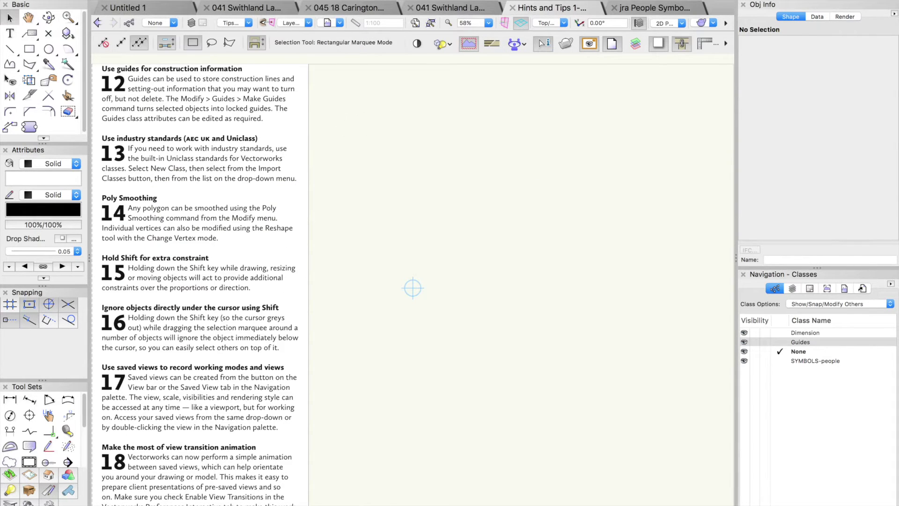
pyautogui.press('2')
pyautogui.click(365, 106)
pyautogui.click(645, 106)
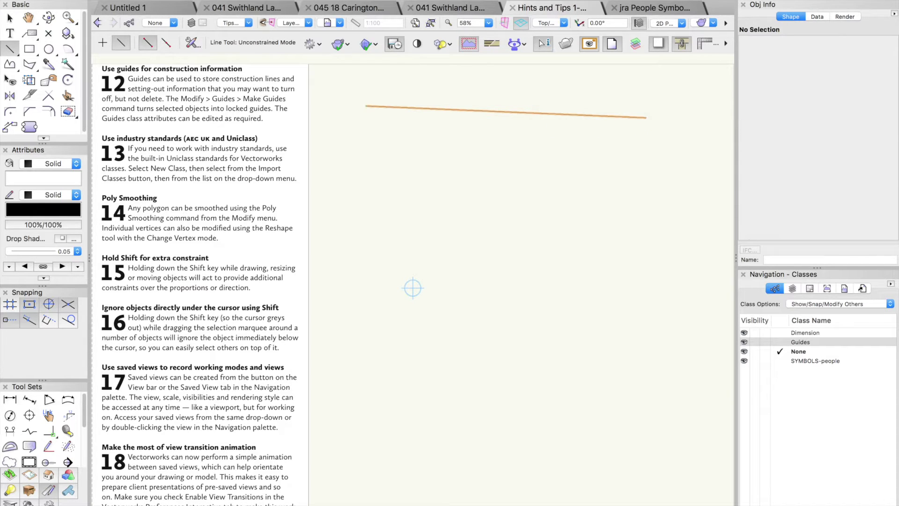
pyautogui.press('x')
pyautogui.press('Delete')
# Draw a horizontal line about 16040 long beside the tips text and duplicate it downward into four lines spaced about 1780 apart.
pyautogui.press('2')
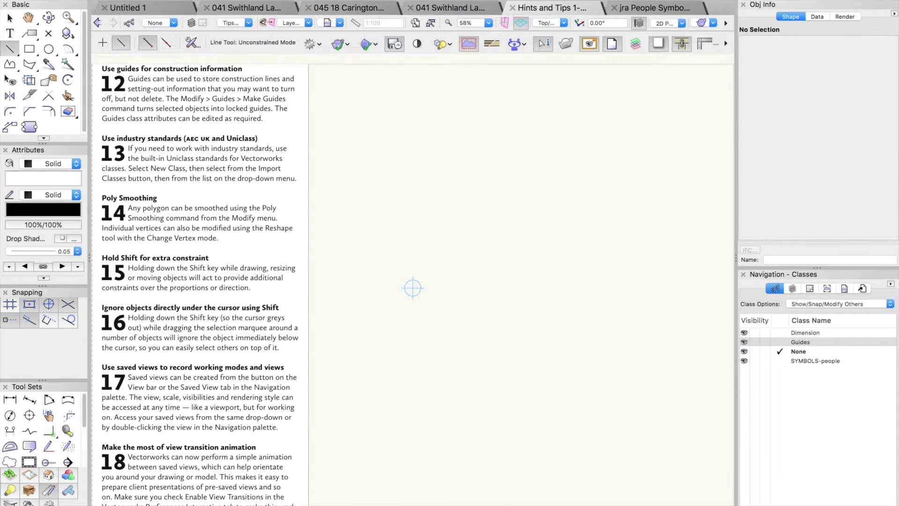
pyautogui.click(373, 89)
pyautogui.click(626, 88)
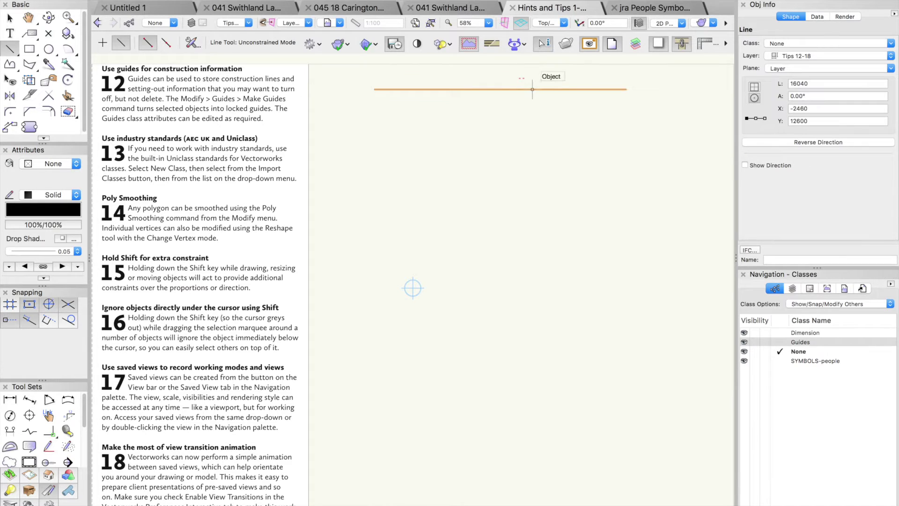
pyautogui.press('x')
pyautogui.moveTo(518, 88); pyautogui.dragTo(517, 118)
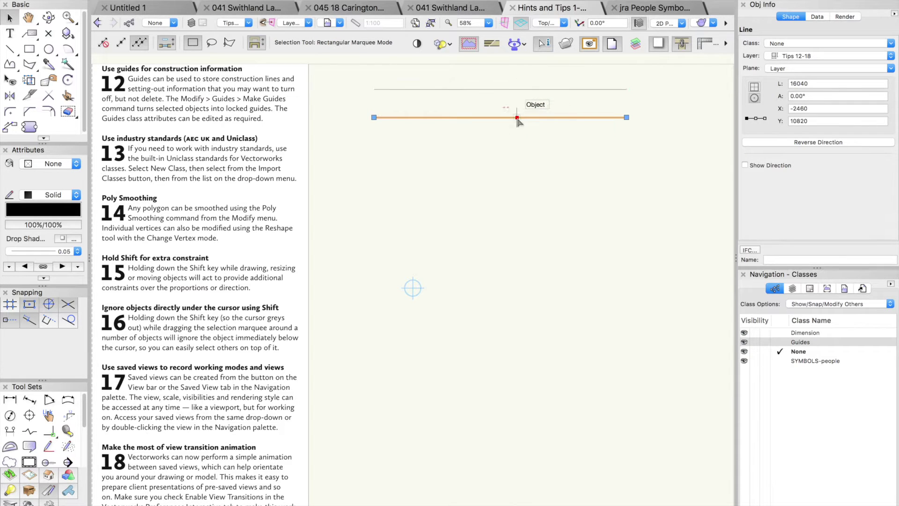
pyautogui.hotkey('ctrl', 'd')
pyautogui.hotkey('ctrl', 'd')
# Draw a vertical line about 7574 long across the horizontal lines and duplicate it sideways into five lines spaced about 2250 apart.
pyautogui.press('2')
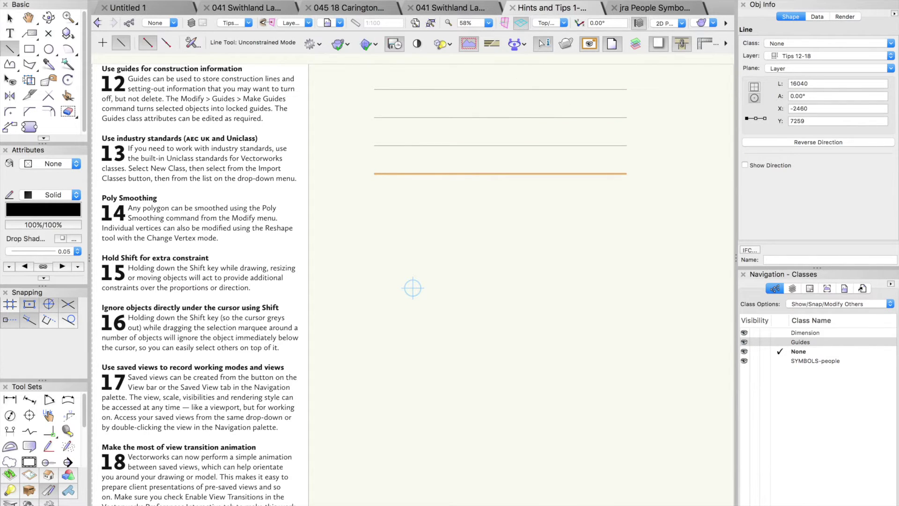
pyautogui.click(429, 76)
pyautogui.click(429, 195)
pyautogui.press('x')
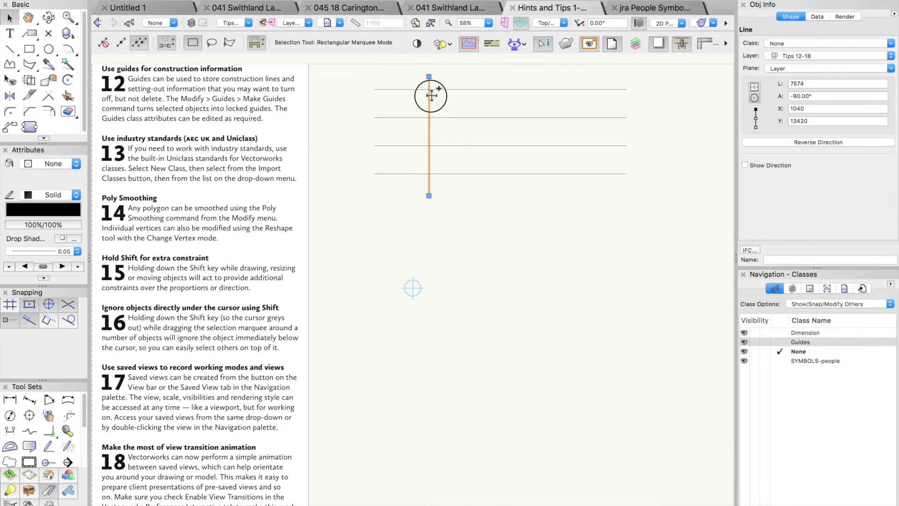
pyautogui.moveTo(430, 92); pyautogui.dragTo(466, 92)
pyautogui.hotkey('ctrl', 'd')
pyautogui.hotkey('ctrl', 'd')
pyautogui.hotkey('ctrl', 'd')
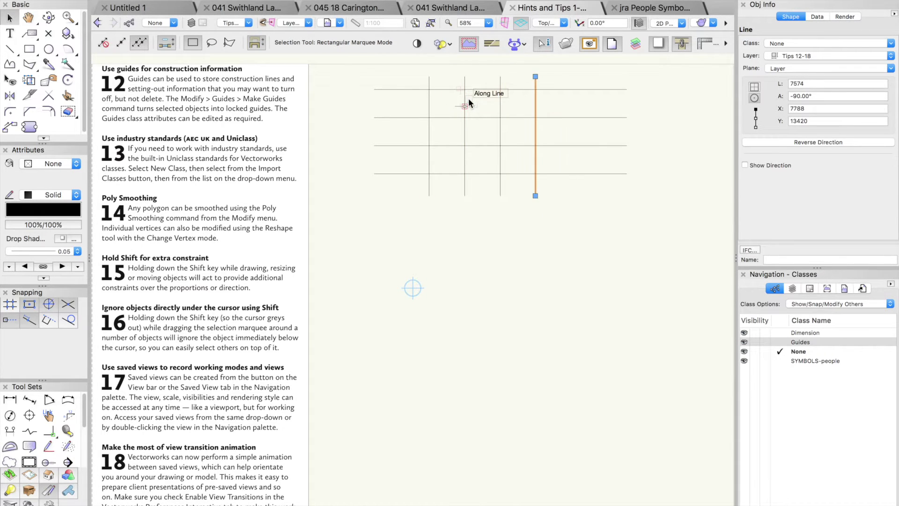
# Select all nine grid lines and convert them into guides with Make Guide.
pyautogui.click(389, 75)
pyautogui.moveTo(352, 69); pyautogui.dragTo(642, 222)
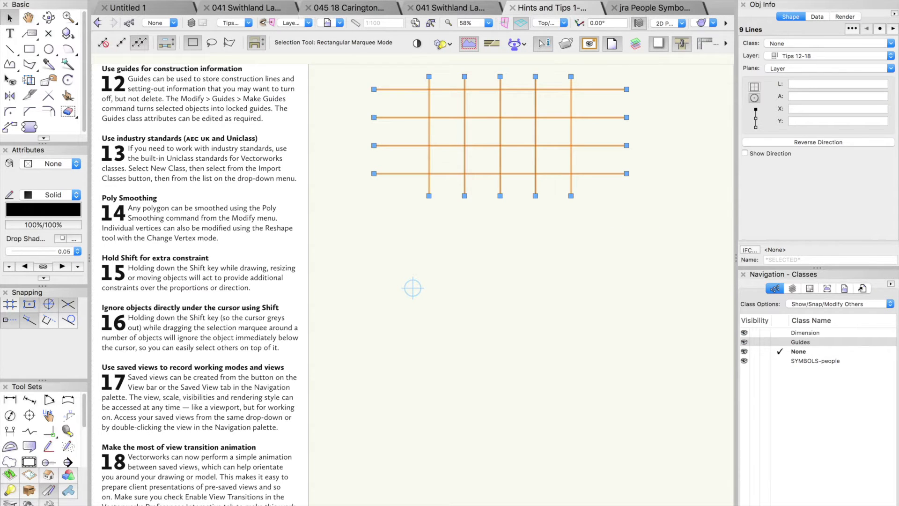
pyautogui.click(199, 0)
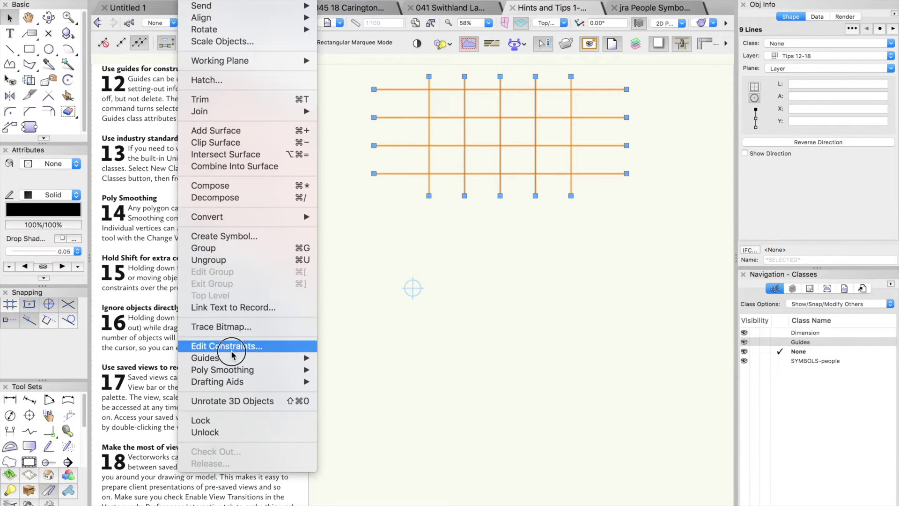
pyautogui.moveTo(231, 357)
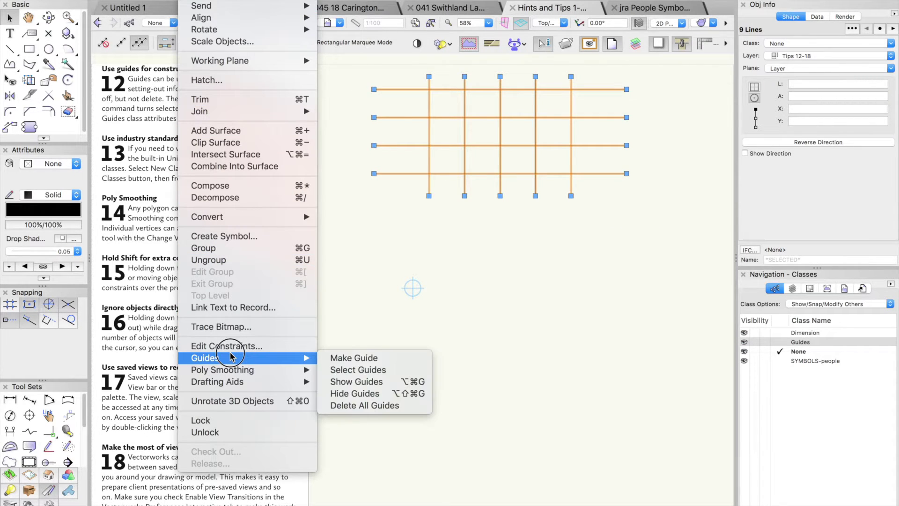
pyautogui.click(341, 364)
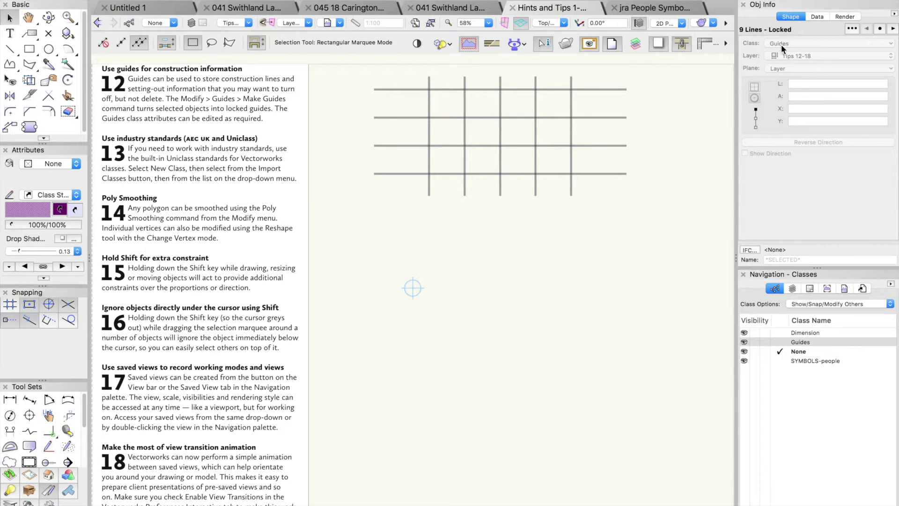
# Select all the locked guide lines and unlock them.
pyautogui.click(431, 84)
pyautogui.click(431, 83)
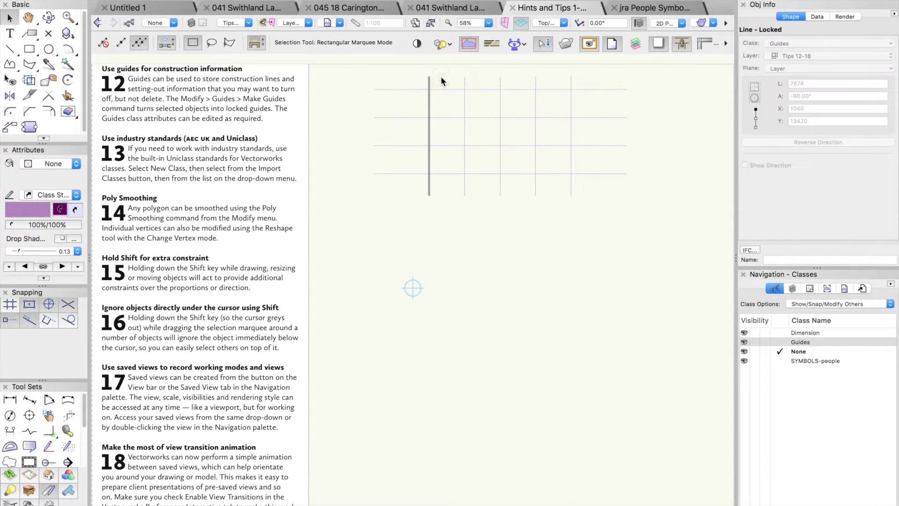
pyautogui.moveTo(351, 67); pyautogui.dragTo(683, 216)
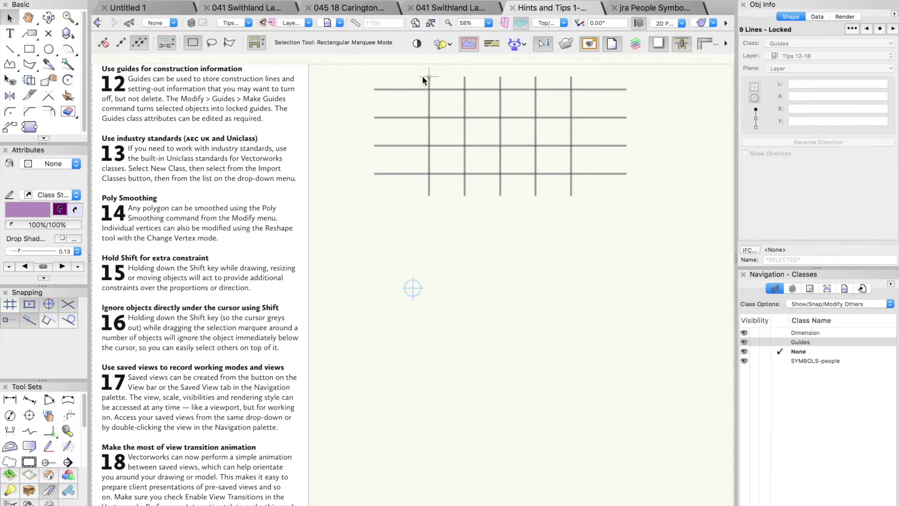
pyautogui.rightClick(418, 92)
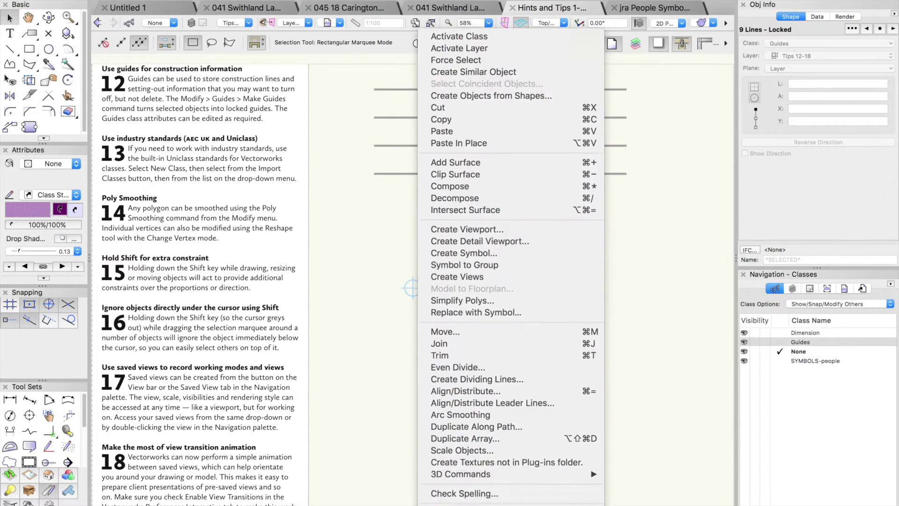
pyautogui.click(461, 447)
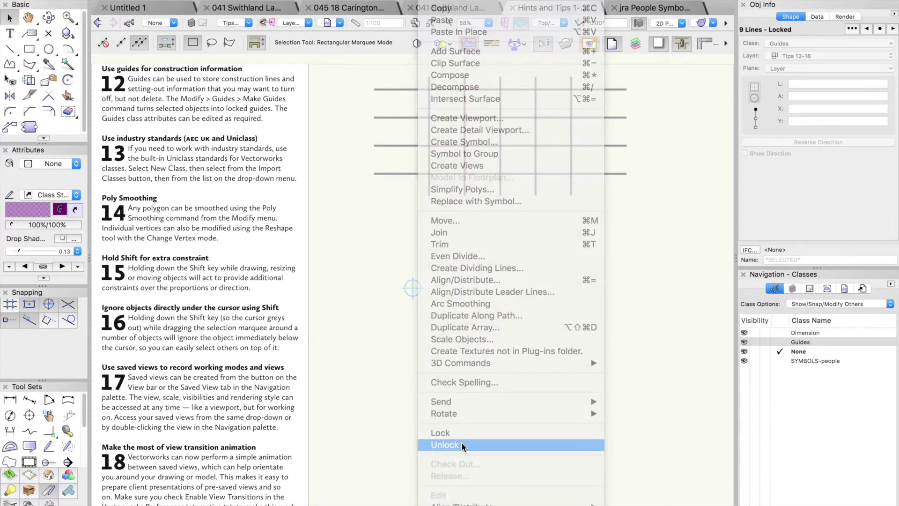
pyautogui.click(494, 230)
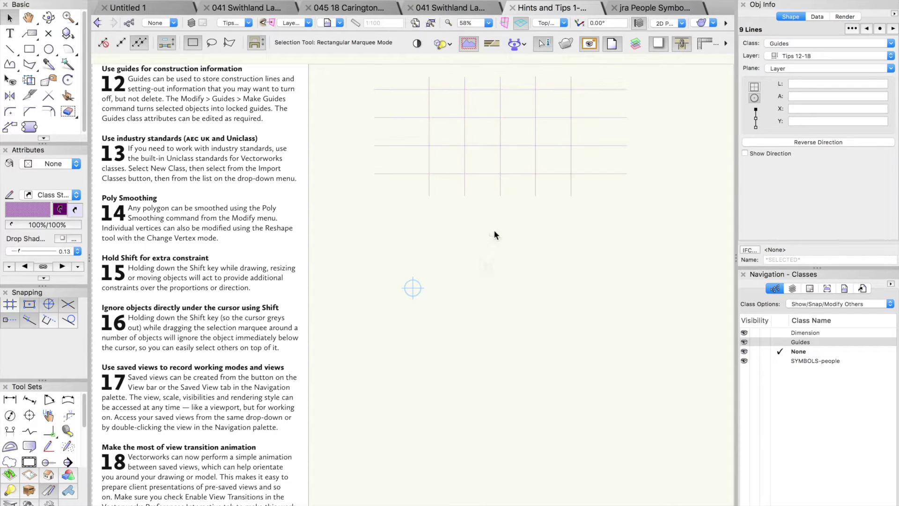
# Toggle the visibility of the Guides class off and back on.
pyautogui.click(753, 347)
pyautogui.click(745, 344)
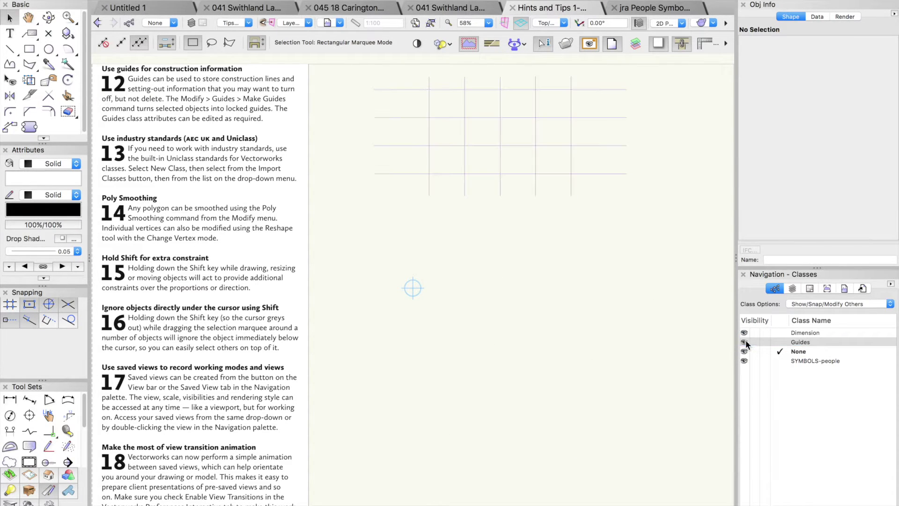
pyautogui.click(756, 345)
# Delete all guides from the drawing with the Guides command.
pyautogui.click(206, 4)
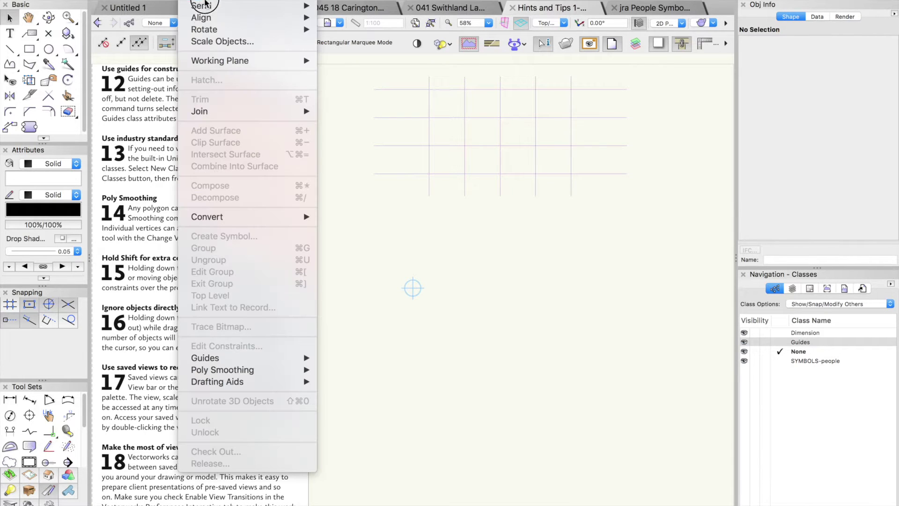
pyautogui.moveTo(221, 363)
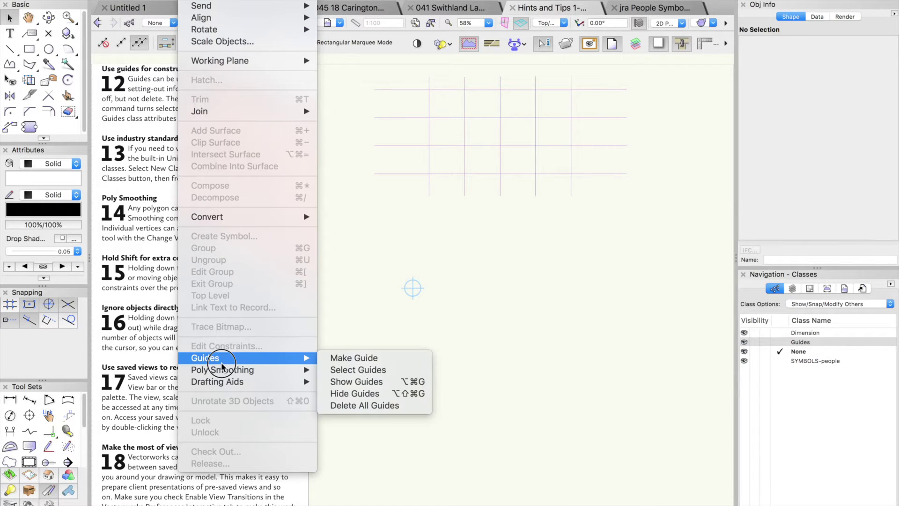
pyautogui.click(380, 405)
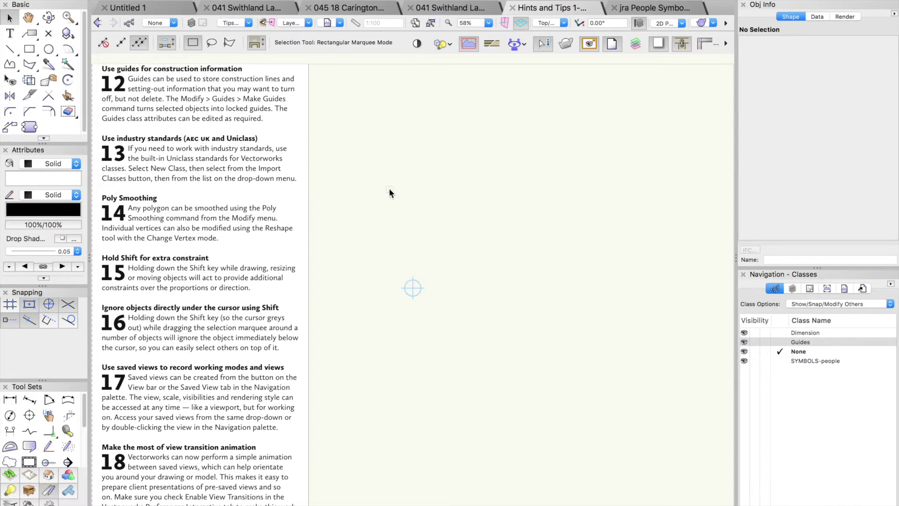
# Examine tip 13 on using the AEC UK and Uniclass industry standards.
pyautogui.press('c')
pyautogui.hscroll(-3, 163, 166)
pyautogui.moveTo(175, 123); pyautogui.dragTo(399, 208)
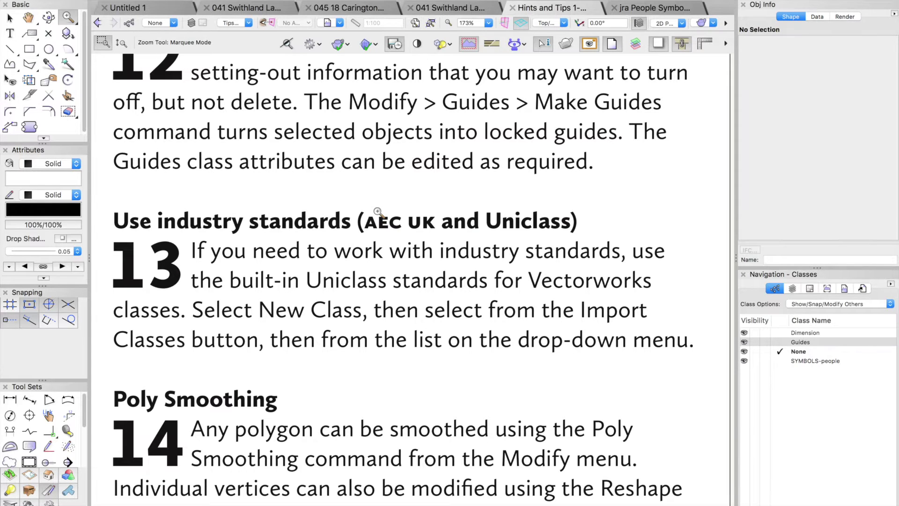
pyautogui.hotkey('ctrl', '[')
pyautogui.press('x')
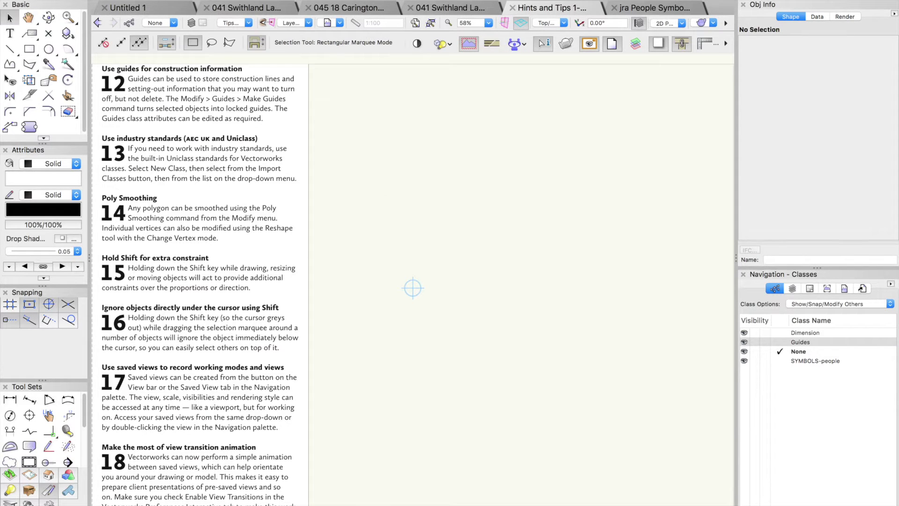
# Set up a class import from the AEC-UK-Uniclass2015-ARCHITECT-EF-ElementAndFunction.vwx standard and enlarge the New Class dialog.
pyautogui.click(129, 23)
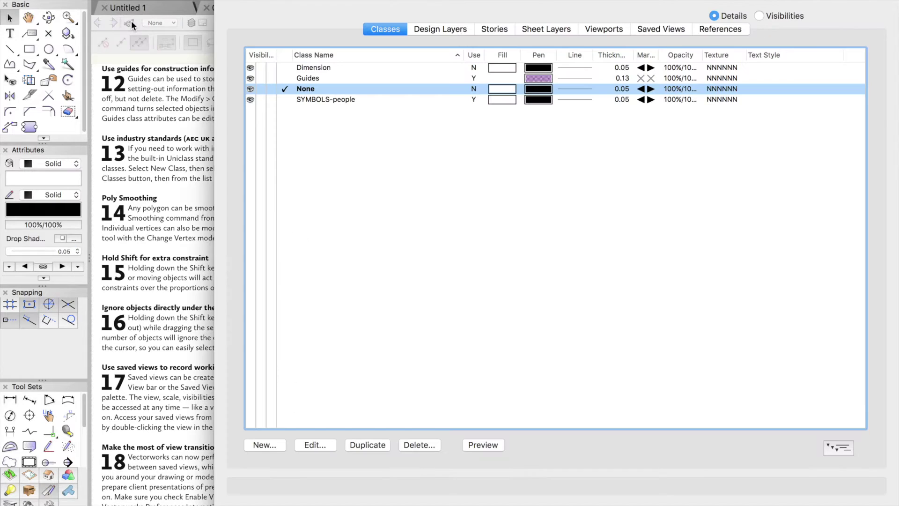
pyautogui.click(265, 448)
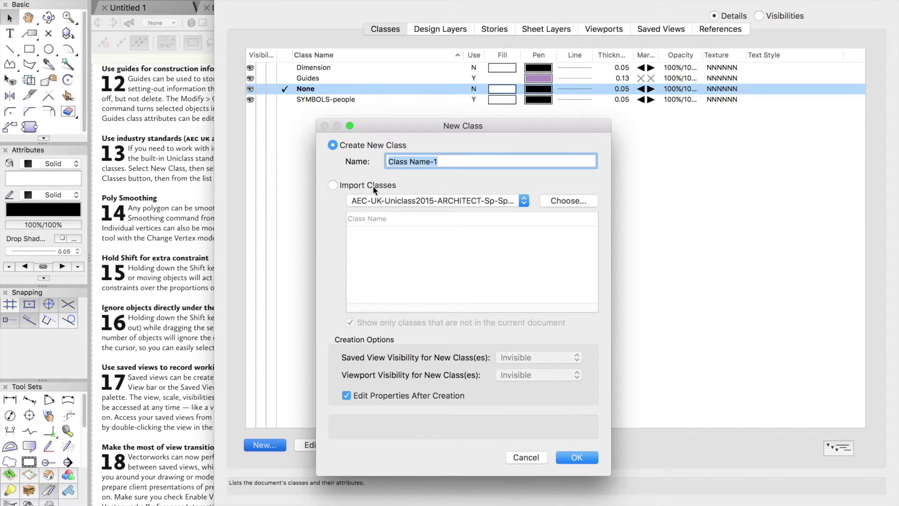
pyautogui.click(333, 184)
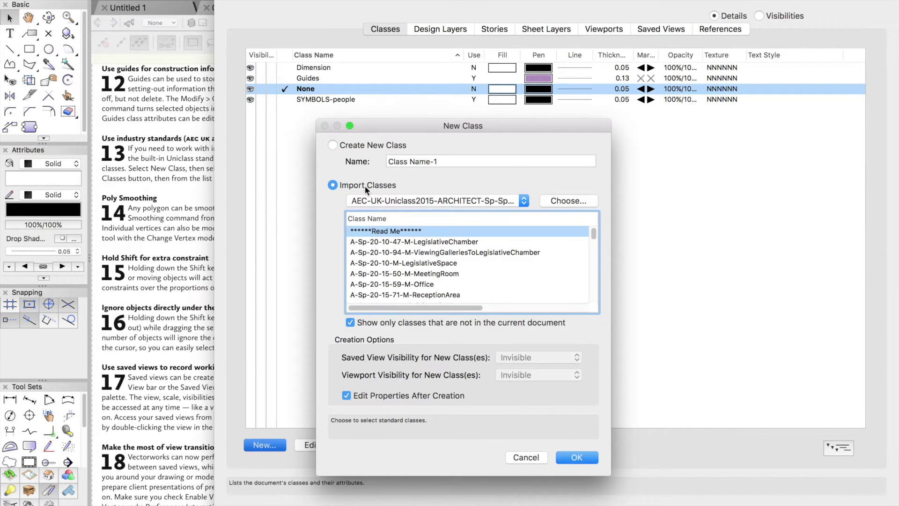
pyautogui.click(394, 198)
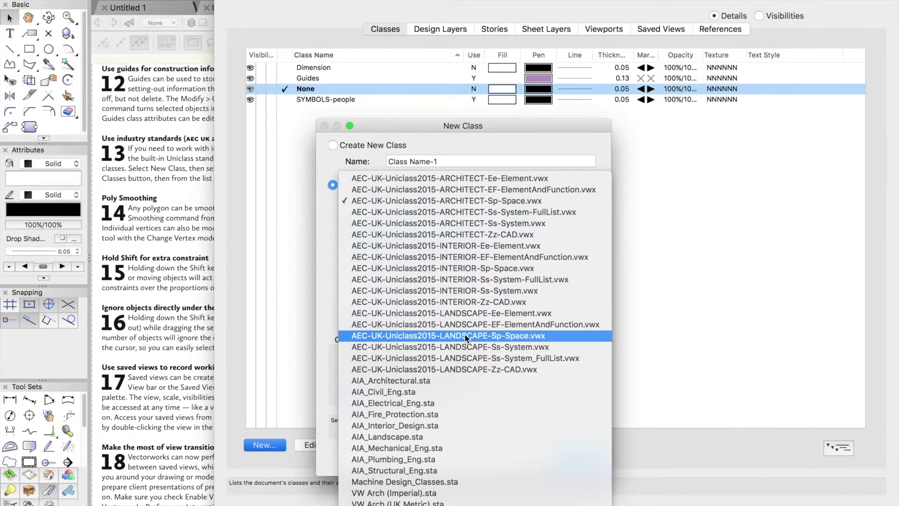
pyautogui.click(438, 190)
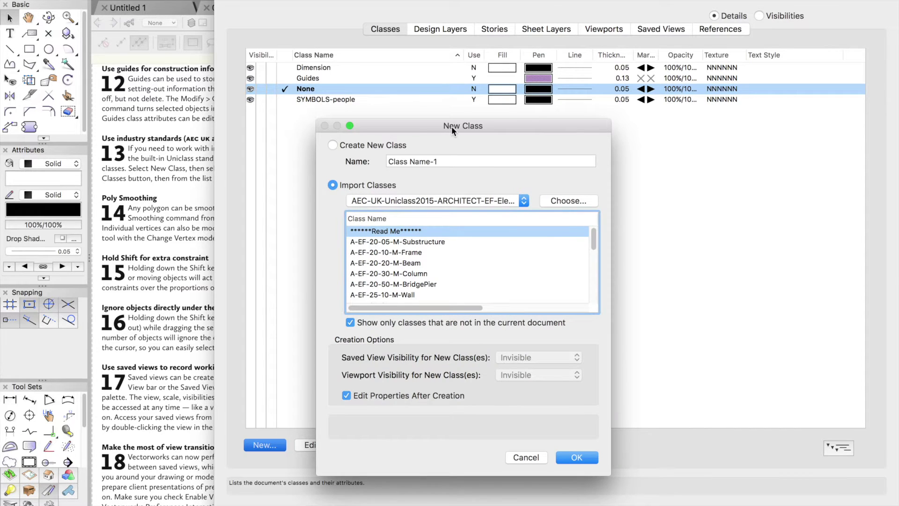
pyautogui.moveTo(451, 125); pyautogui.dragTo(437, 50)
pyautogui.moveTo(593, 396); pyautogui.dragTo(642, 505)
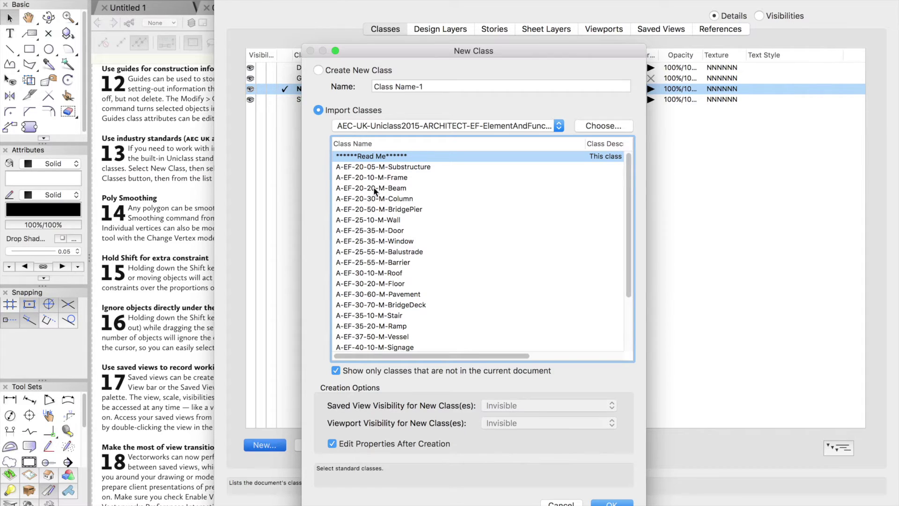
# Import the A-EF Substructure, Beam, Column, Wall, Door, Window, Barrier, Roof and Floor classes, accept their attributes and close the class organizer.
pyautogui.click(381, 167)
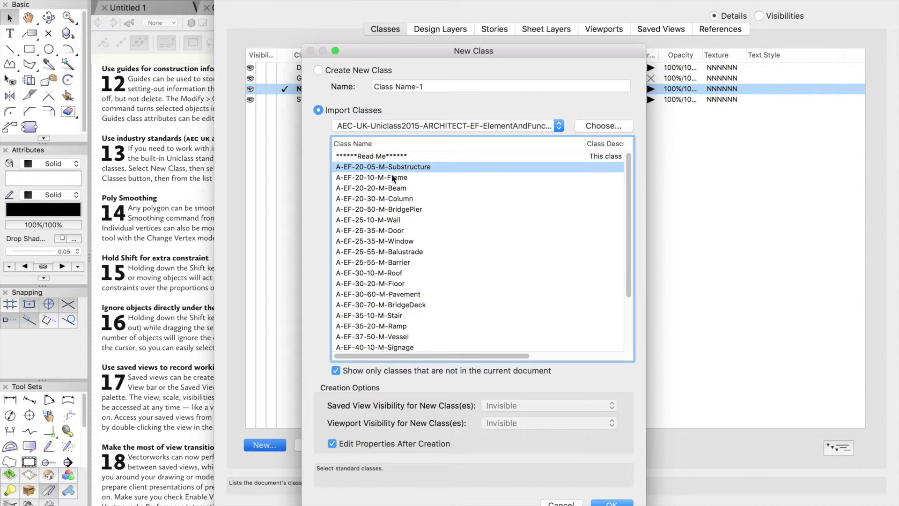
pyautogui.keyDown('super'); pyautogui.click(394, 188); pyautogui.keyUp('super')
pyautogui.keyDown('super'); pyautogui.click(396, 199); pyautogui.keyUp('super')
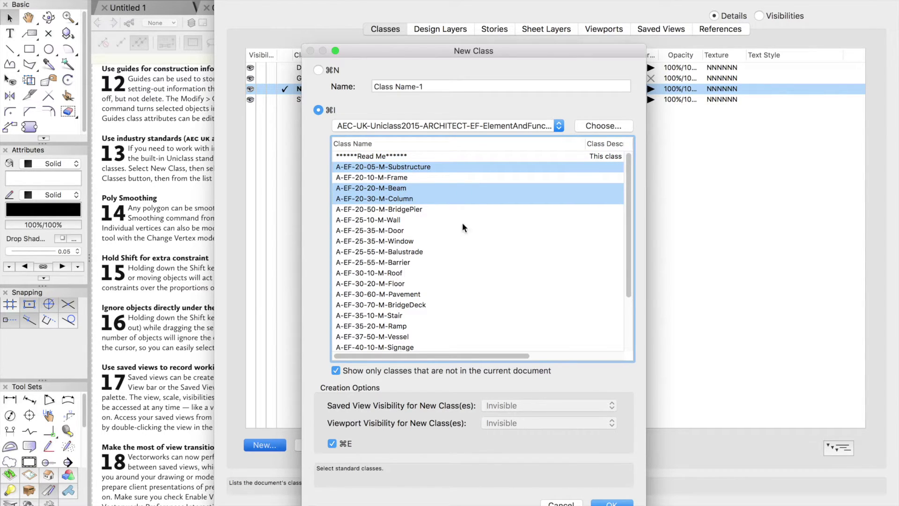
pyautogui.keyDown('super'); pyautogui.click(398, 241); pyautogui.keyUp('super')
pyautogui.keyDown('super'); pyautogui.click(396, 230); pyautogui.keyUp('super')
pyautogui.keyDown('super'); pyautogui.click(396, 220); pyautogui.keyUp('super')
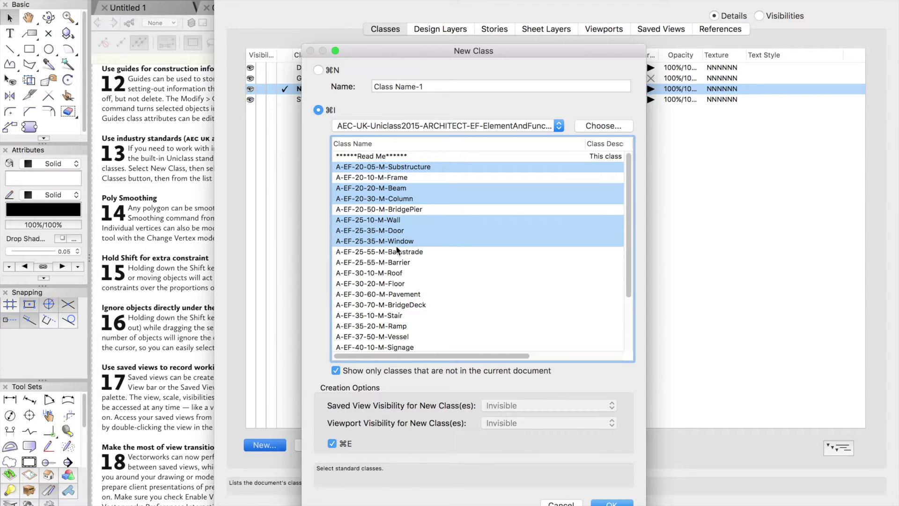
pyautogui.keyDown('super'); pyautogui.click(401, 285); pyautogui.keyUp('super')
pyautogui.keyDown('super'); pyautogui.click(401, 273); pyautogui.keyUp('super')
pyautogui.keyDown('super'); pyautogui.click(402, 263); pyautogui.keyUp('super')
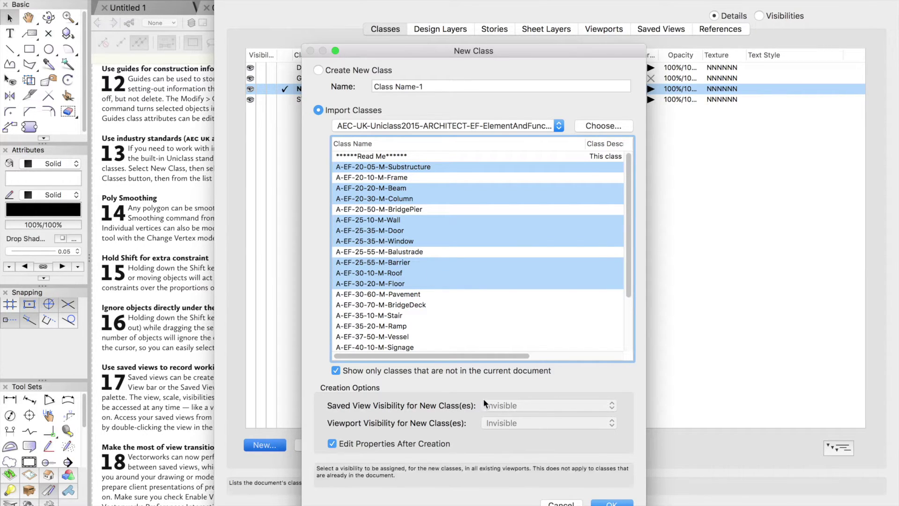
pyautogui.click(612, 502)
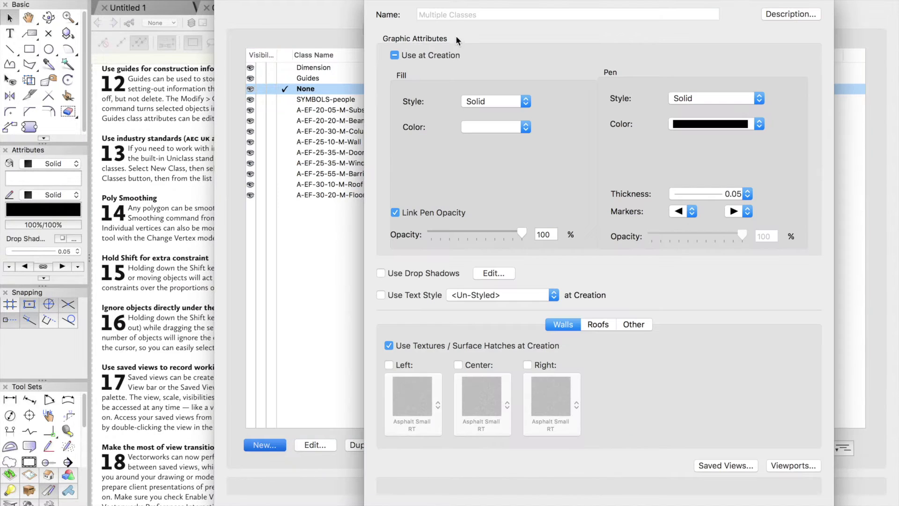
pyautogui.click(813, 498)
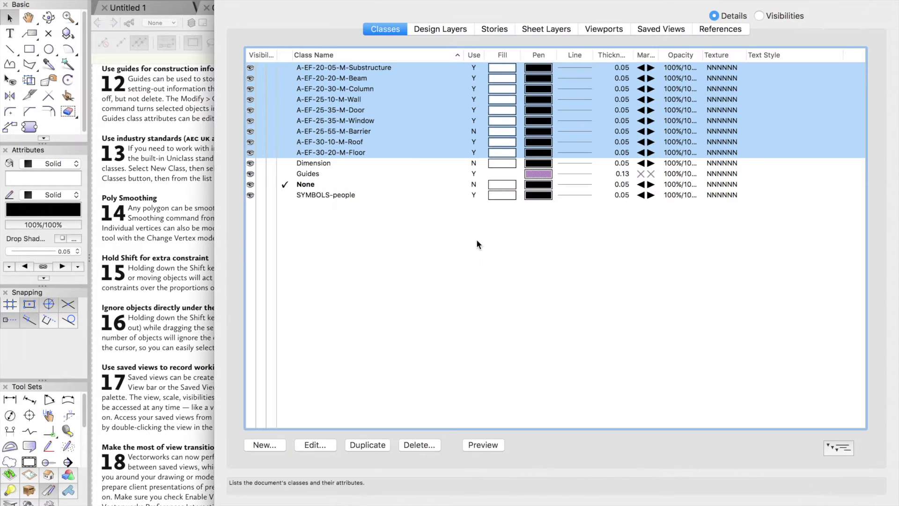
pyautogui.click(426, 387)
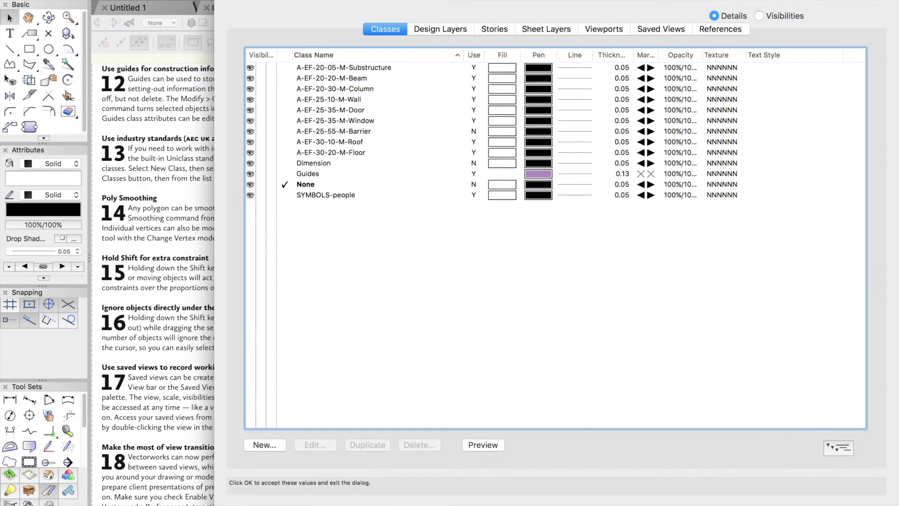
pyautogui.click(855, 502)
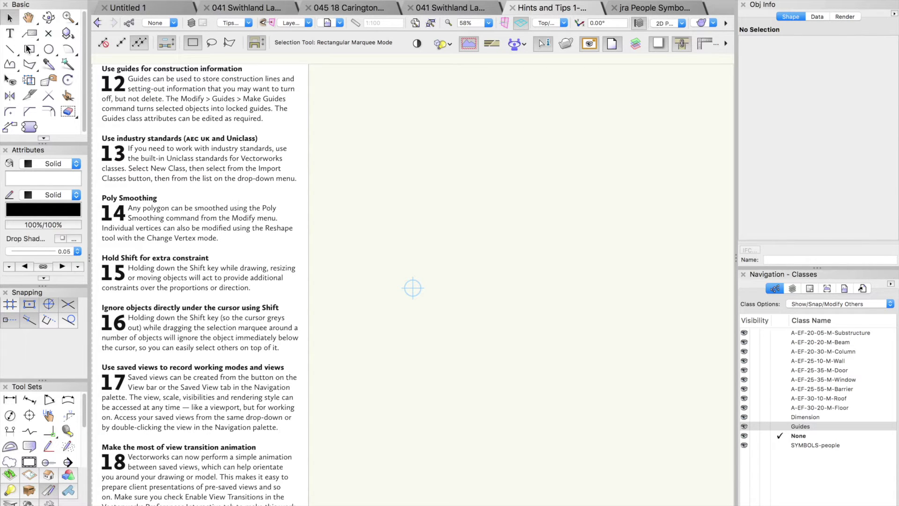
# Draw a closed irregular 15-vertex polygon about 19,700 by 13,300 beside the tips text and move it slightly up and to the left.
pyautogui.click(29, 64)
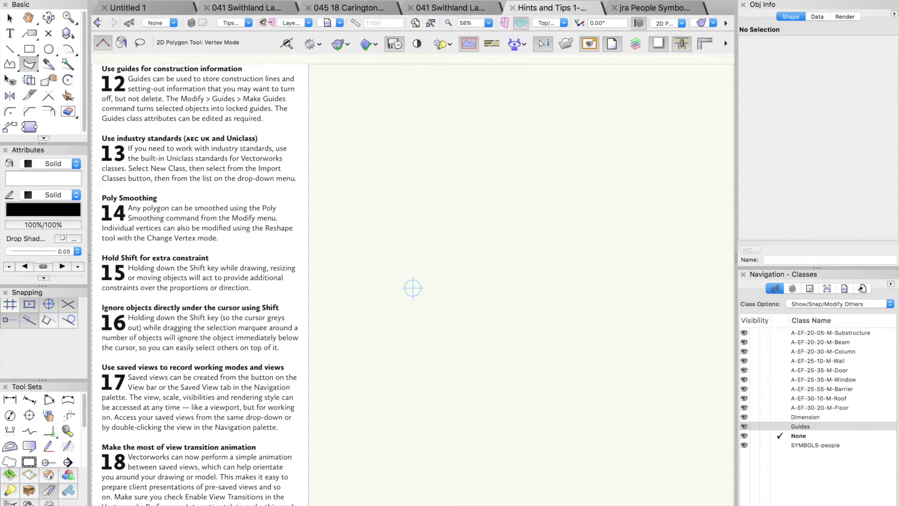
pyautogui.click(358, 307)
pyautogui.click(408, 220)
pyautogui.click(468, 255)
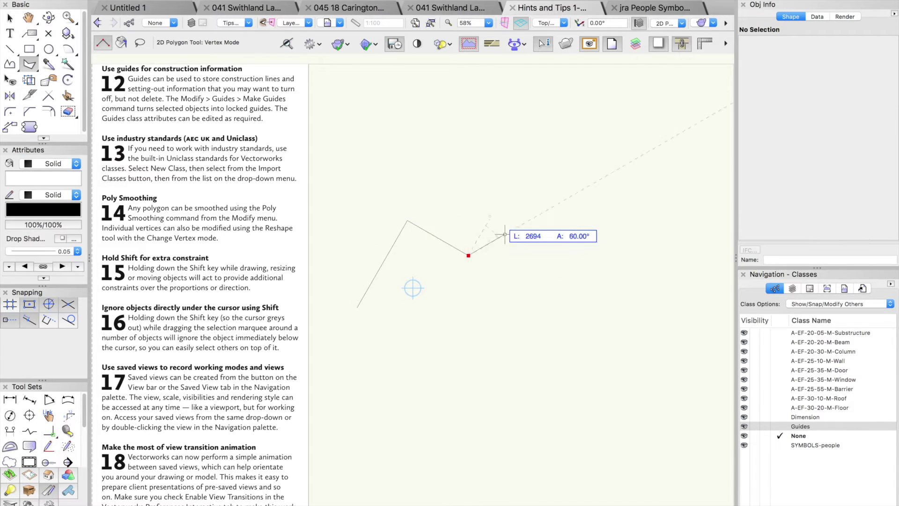
pyautogui.click(505, 214)
pyautogui.click(562, 224)
pyautogui.click(607, 195)
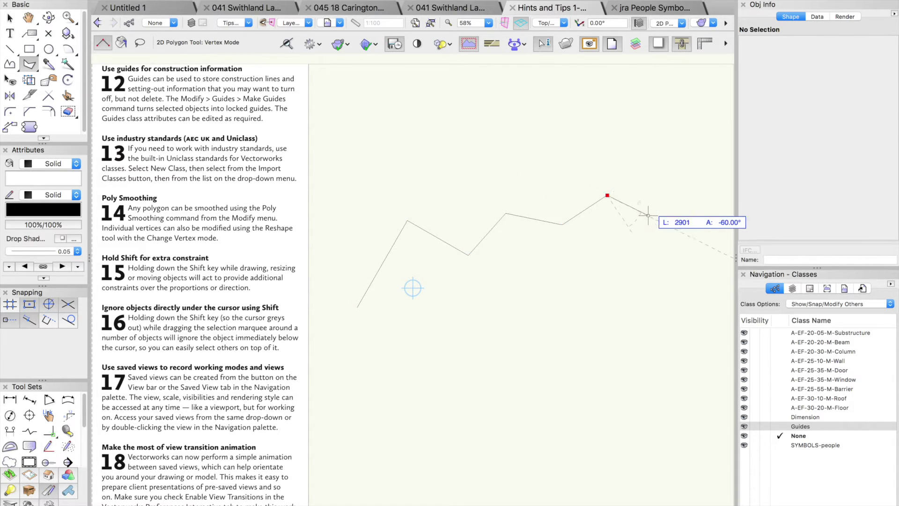
pyautogui.click(650, 216)
pyautogui.click(668, 270)
pyautogui.click(624, 321)
pyautogui.click(638, 365)
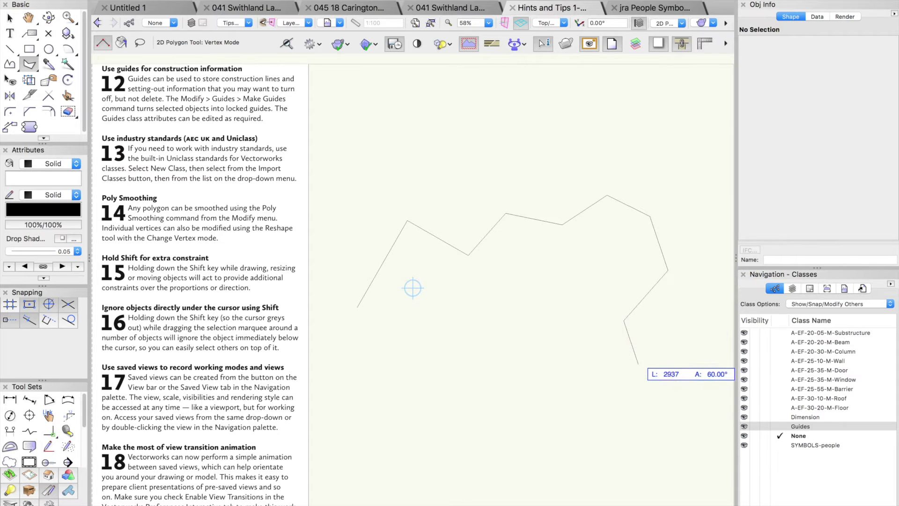
pyautogui.click(580, 404)
pyautogui.click(505, 369)
pyautogui.click(437, 394)
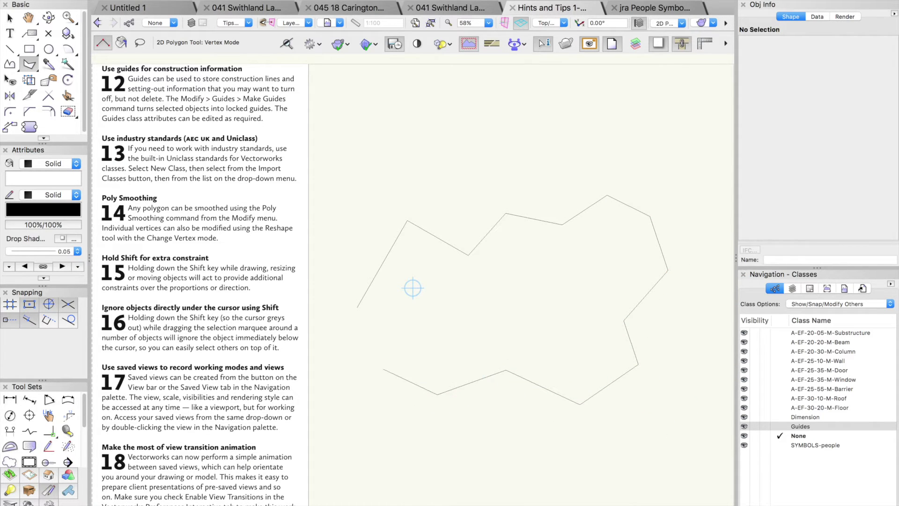
pyautogui.click(383, 368)
pyautogui.click(403, 328)
pyautogui.click(357, 307)
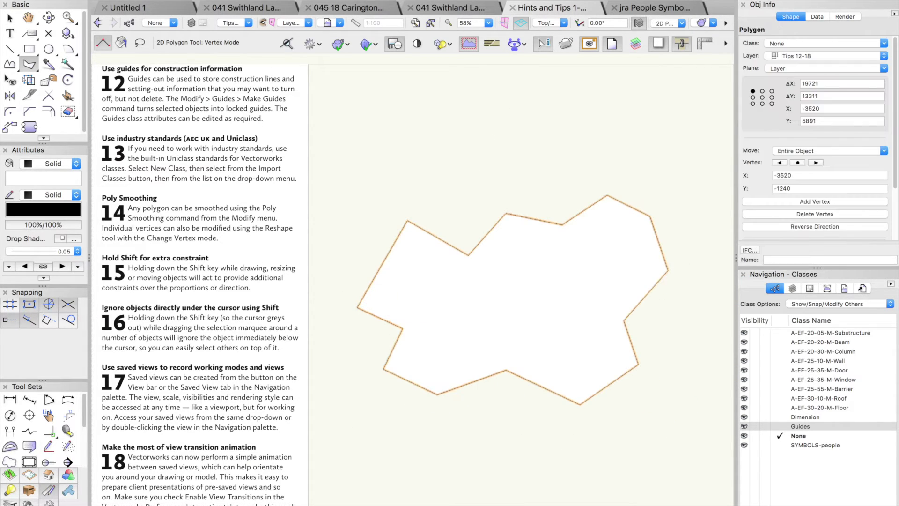
pyautogui.press('x')
pyautogui.moveTo(466, 295); pyautogui.dragTo(454, 275)
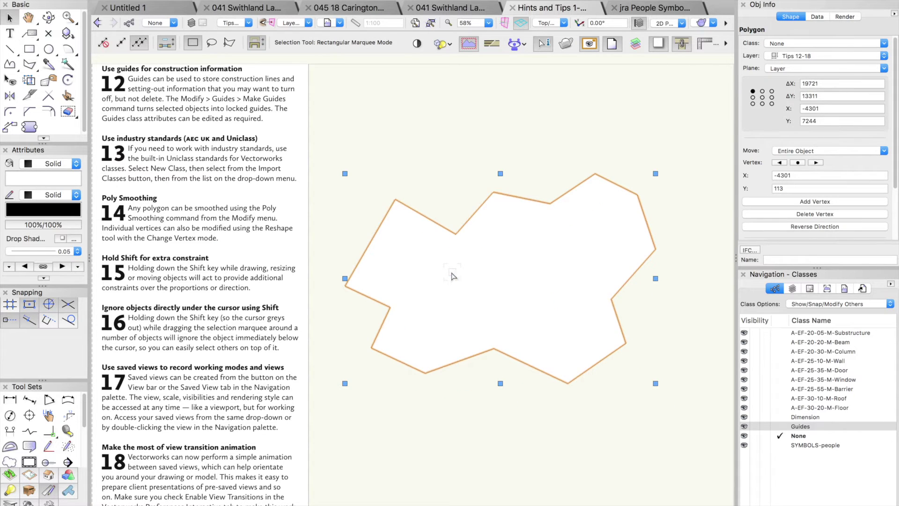
# Apply Bezier Spline Smoothing to the closed polygon.
pyautogui.click(185, 1)
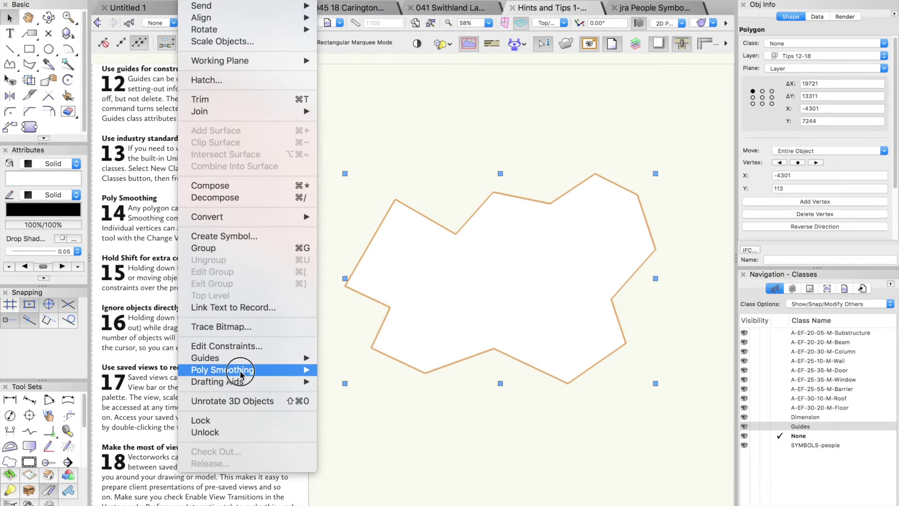
pyautogui.moveTo(241, 373)
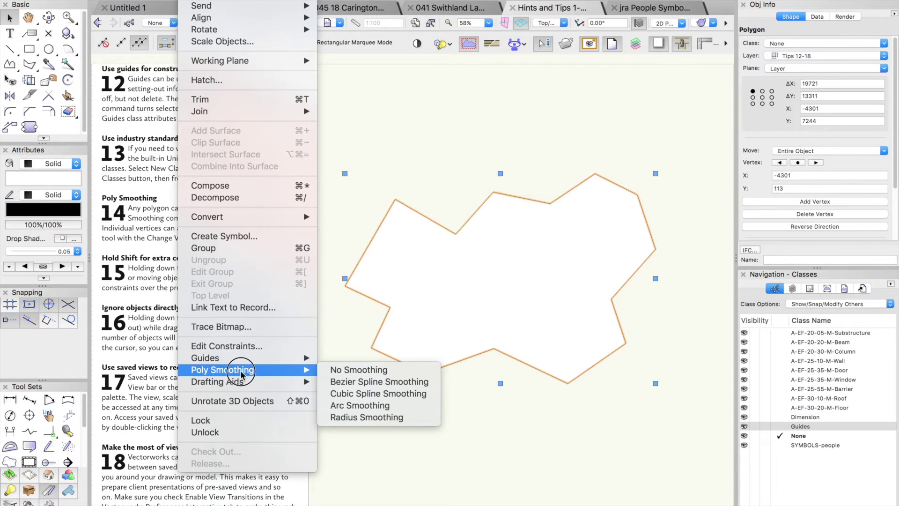
pyautogui.click(417, 382)
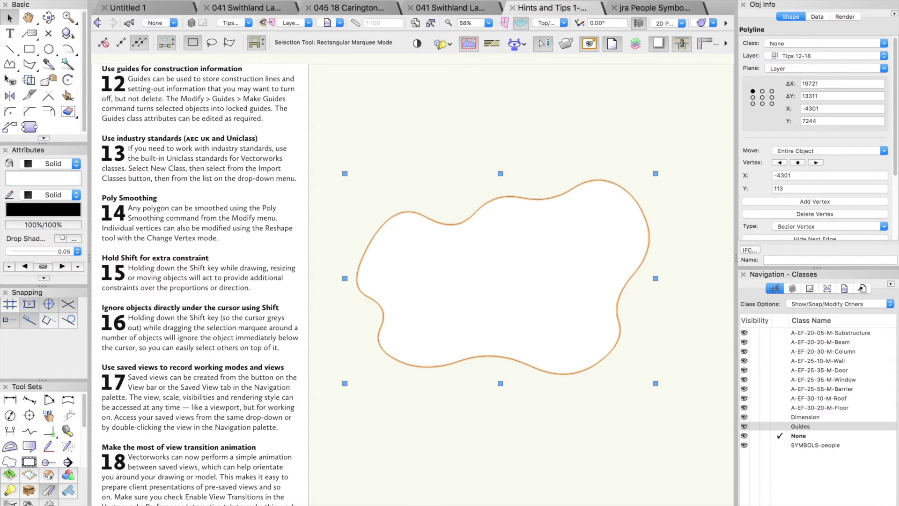
# Change the closed shape's smoothing to Cubic Spline Smoothing.
pyautogui.click(201, 1)
pyautogui.moveTo(215, 361)
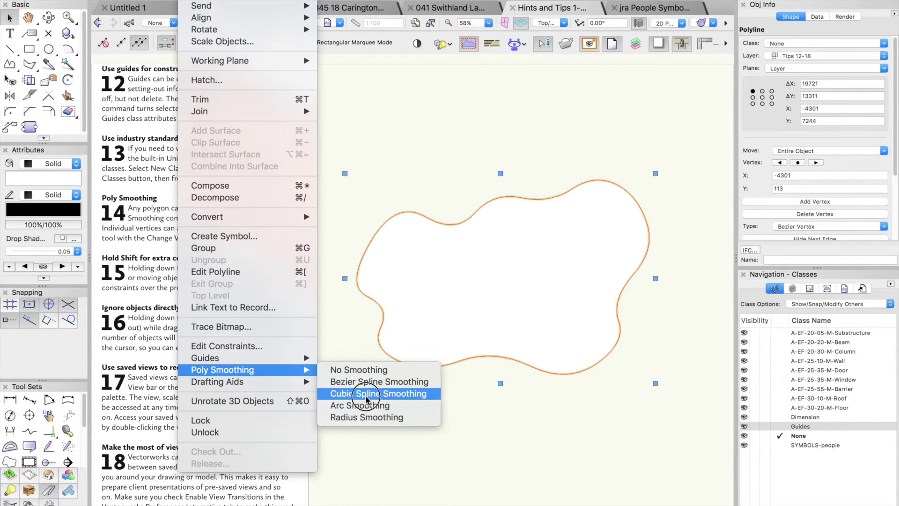
pyautogui.click(369, 396)
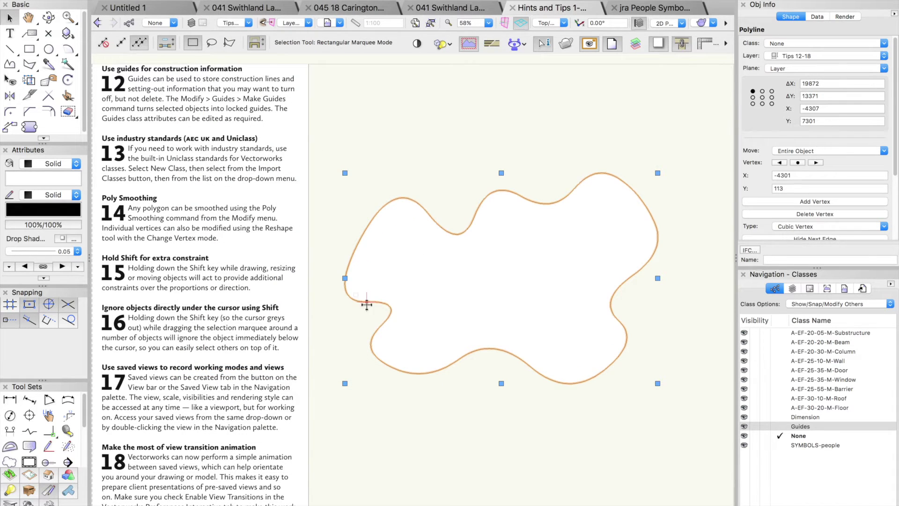
# Reshape the closed polyline's upper edge by pulling the right-hand dip's vertex down and the left-hand dip's vertex up.
pyautogui.hotkey('shift', 'r')
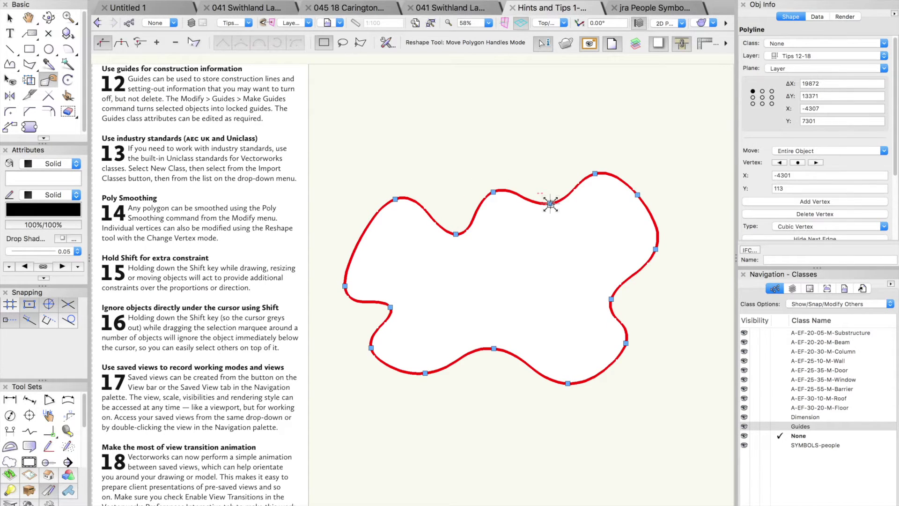
pyautogui.moveTo(550, 203); pyautogui.dragTo(554, 235)
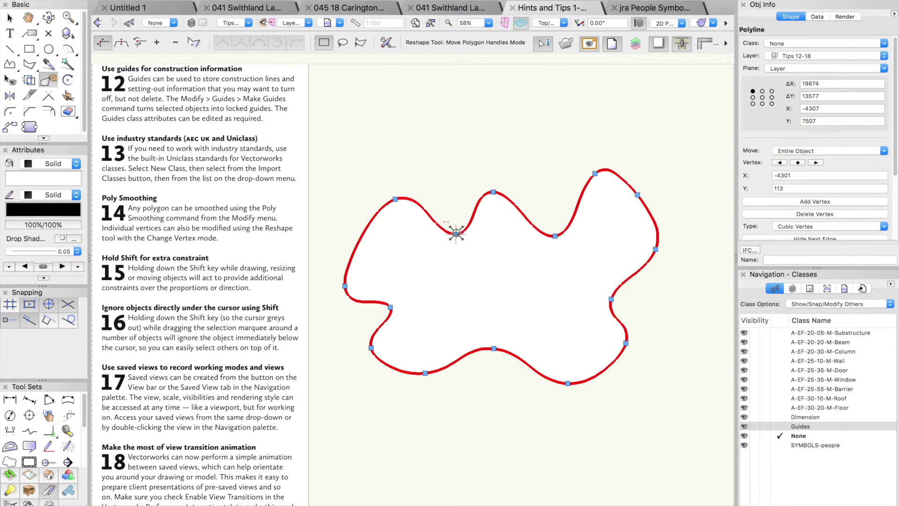
pyautogui.moveTo(456, 233); pyautogui.dragTo(445, 213)
pyautogui.press('x')
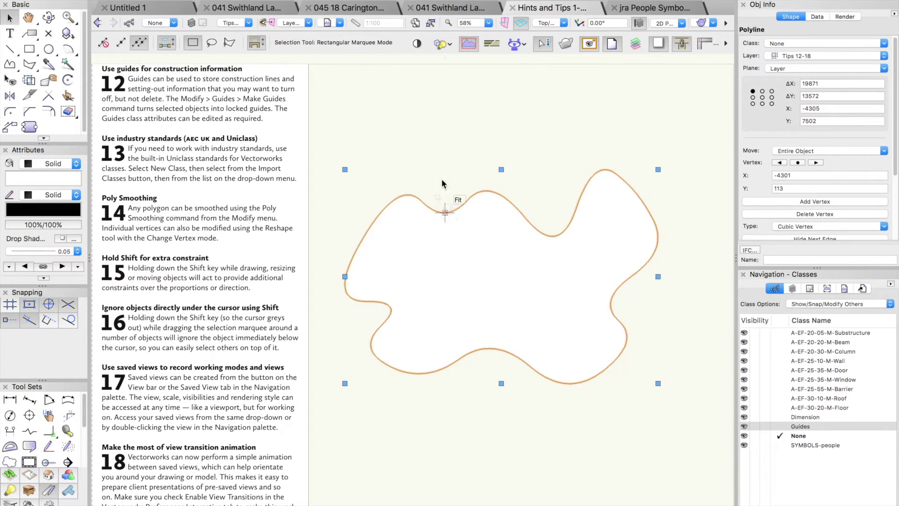
# Delete the closed smoothed polyline from the drawing.
pyautogui.click(444, 184)
pyautogui.click(437, 258)
pyautogui.press('Delete')
# Draw an open zigzag polygon with nine vertices, about 19,500 by 5,800, beside the tips text.
pyautogui.press('8')
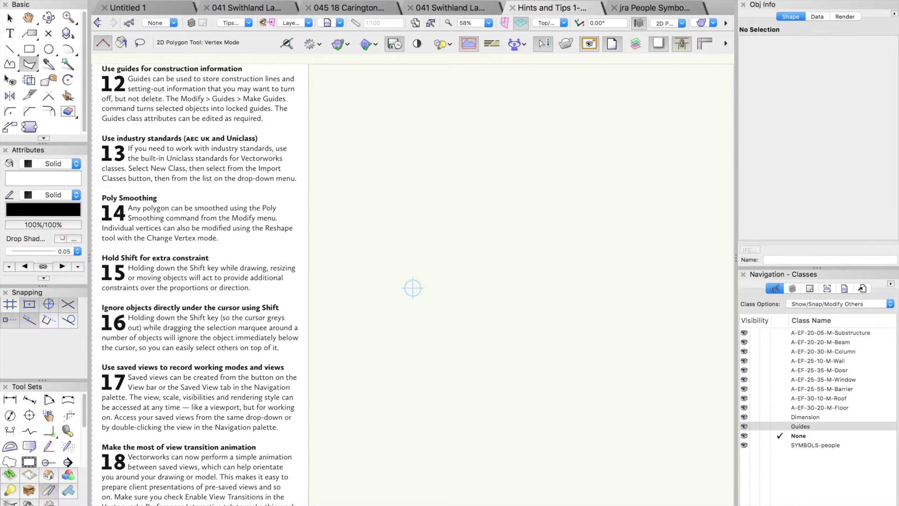
pyautogui.click(347, 253)
pyautogui.click(401, 199)
pyautogui.click(436, 232)
pyautogui.click(476, 194)
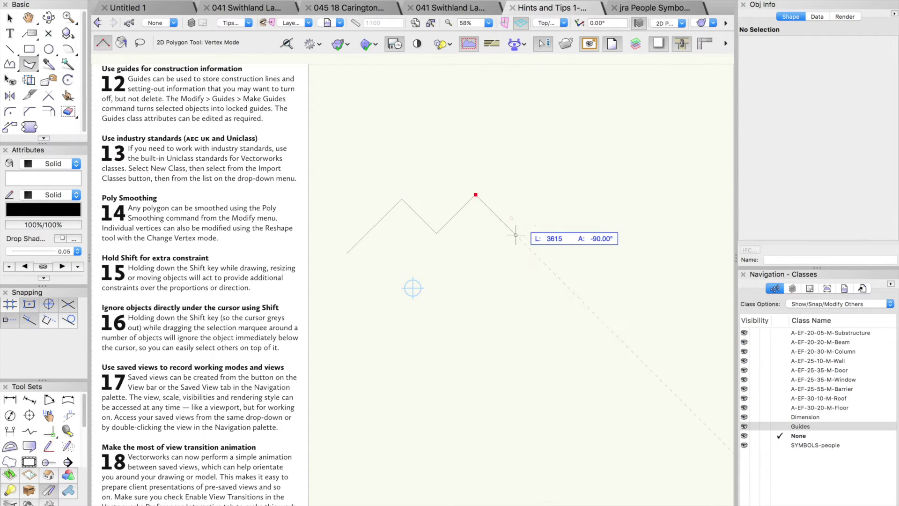
pyautogui.click(515, 234)
pyautogui.click(554, 196)
pyautogui.click(595, 207)
pyautogui.click(629, 242)
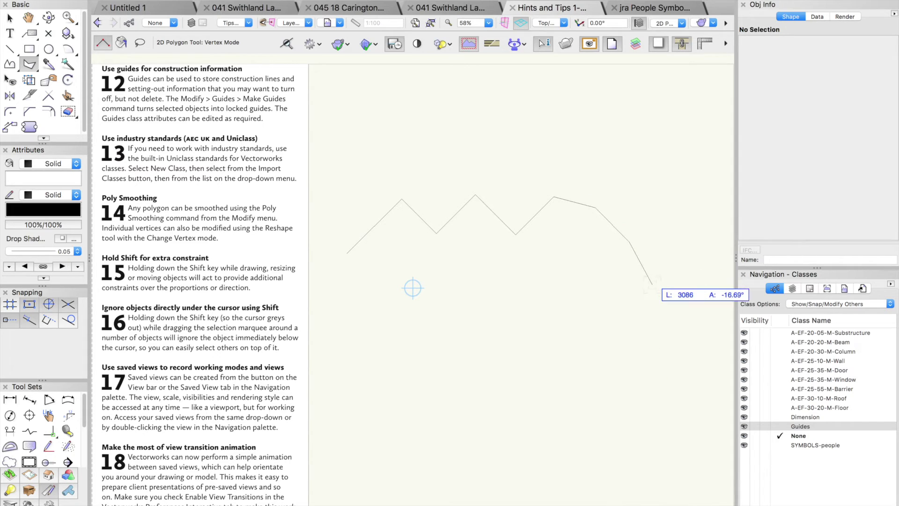
pyautogui.doubleClick(653, 284)
# Apply Cubic Spline Smoothing to the open zigzag polygon.
pyautogui.click(150, 0)
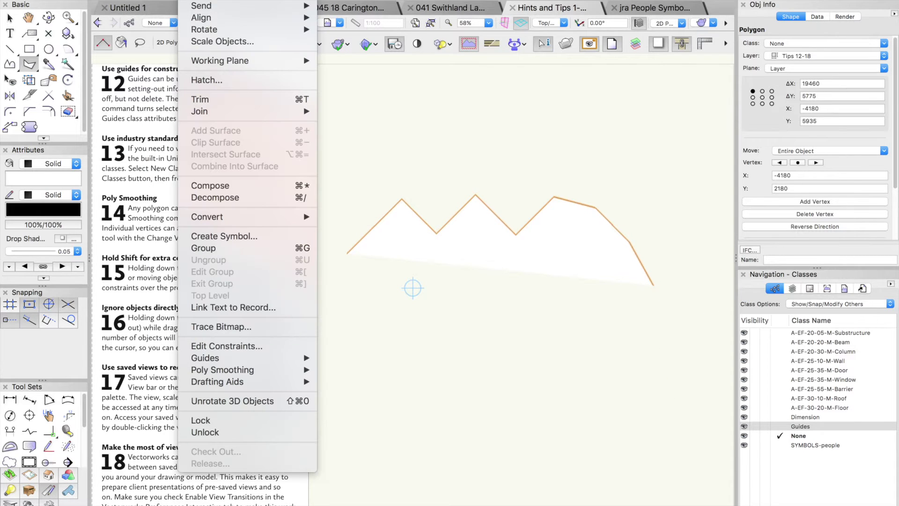
pyautogui.moveTo(243, 370)
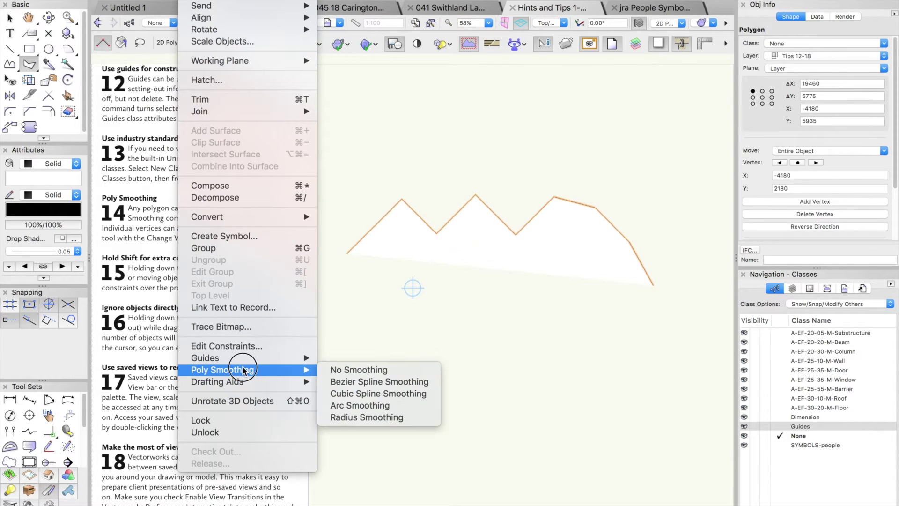
pyautogui.click(374, 394)
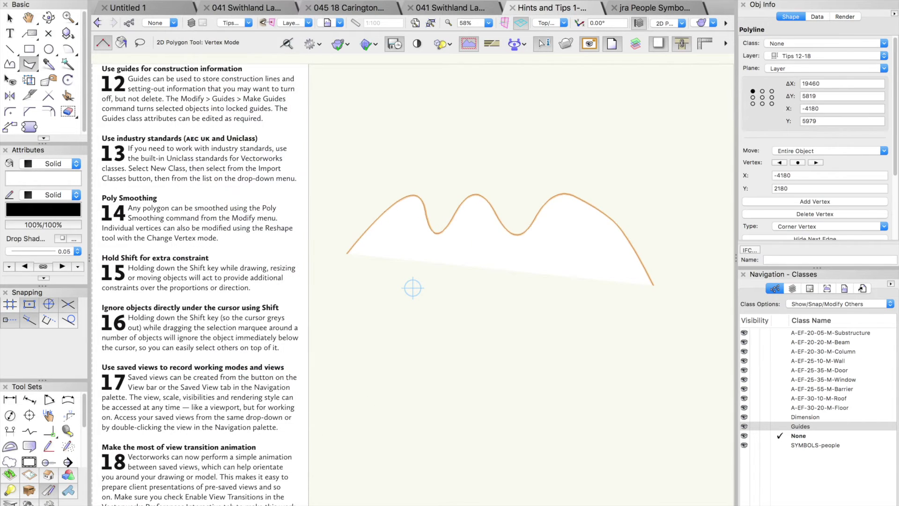
# Set the smoothed polyline's fill to None and its pen style to the ISO-02 Dashed line type.
pyautogui.press('x')
pyautogui.hotkey('shift', 'r')
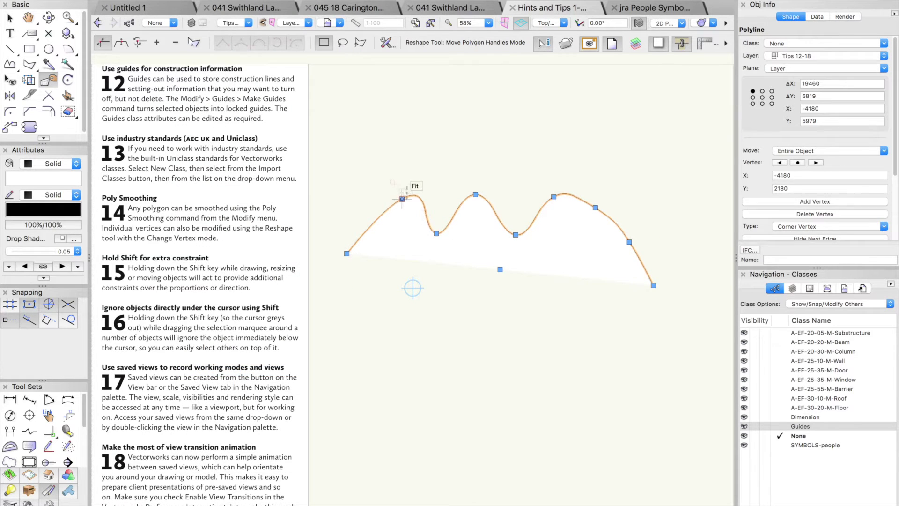
pyautogui.click(58, 168)
pyautogui.click(52, 151)
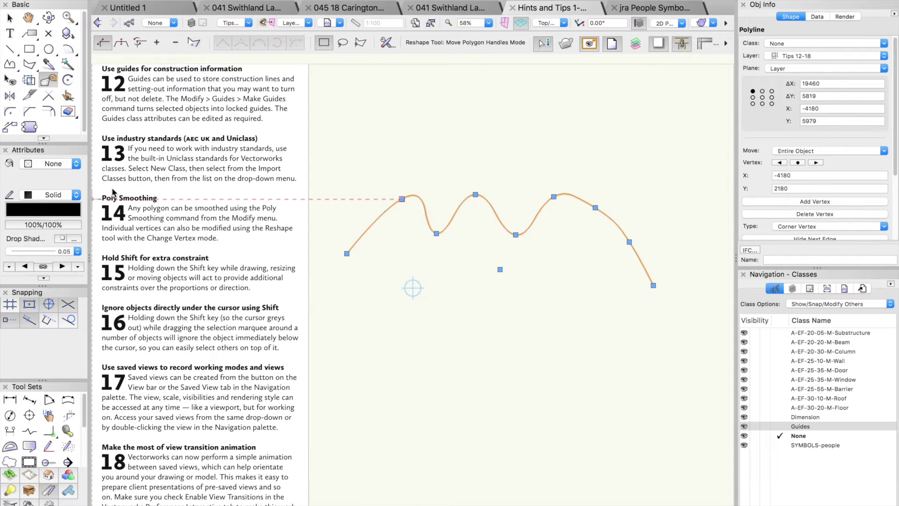
pyautogui.click(58, 194)
pyautogui.click(49, 223)
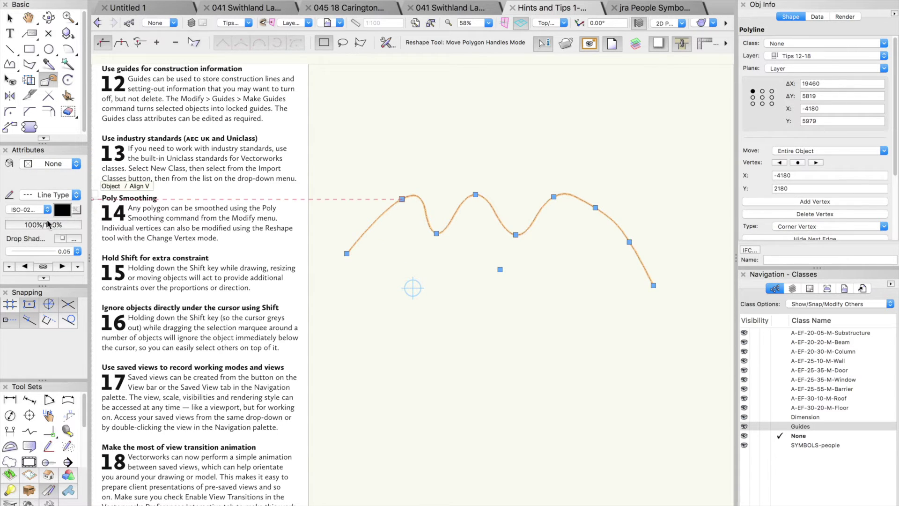
pyautogui.click(41, 214)
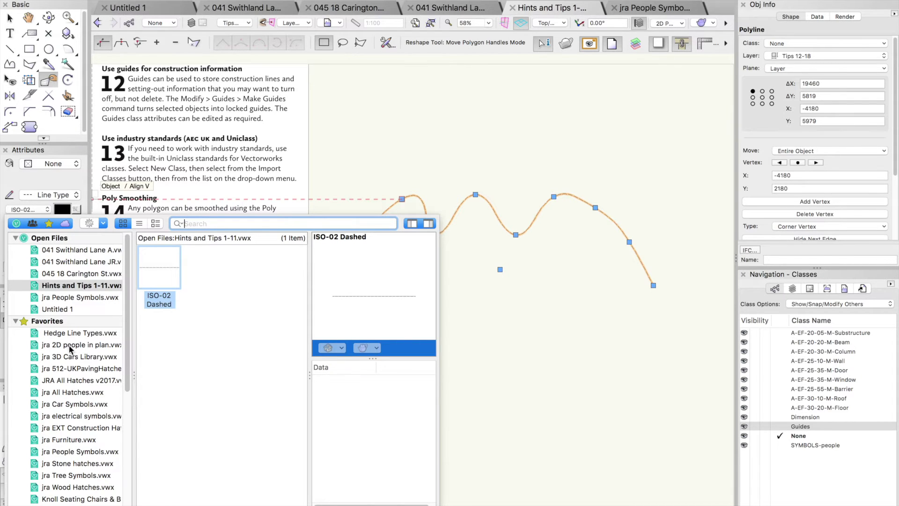
pyautogui.write('I')
pyautogui.click(447, 149)
# Move the dashed polyline up and to the right, and delete it from the drawing.
pyautogui.press('x')
pyautogui.click(461, 157)
pyautogui.moveTo(453, 214); pyautogui.dragTo(475, 167)
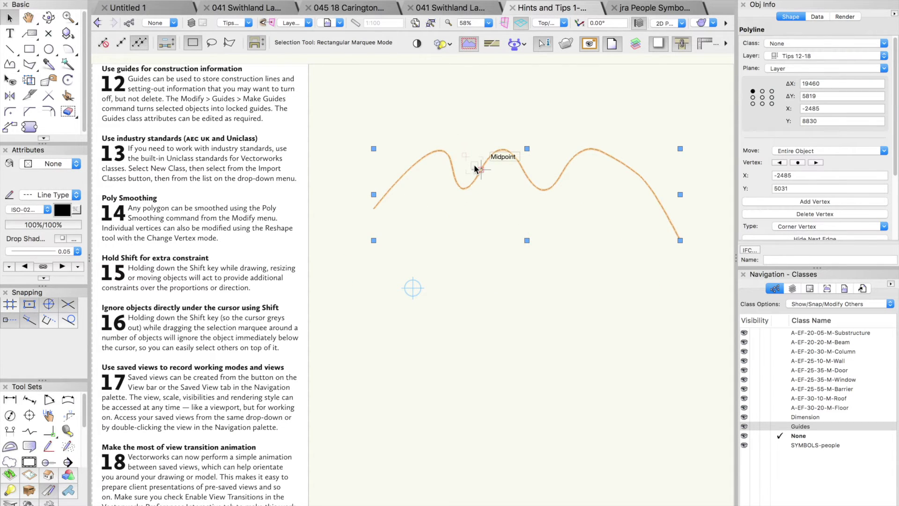
pyautogui.press('Delete')
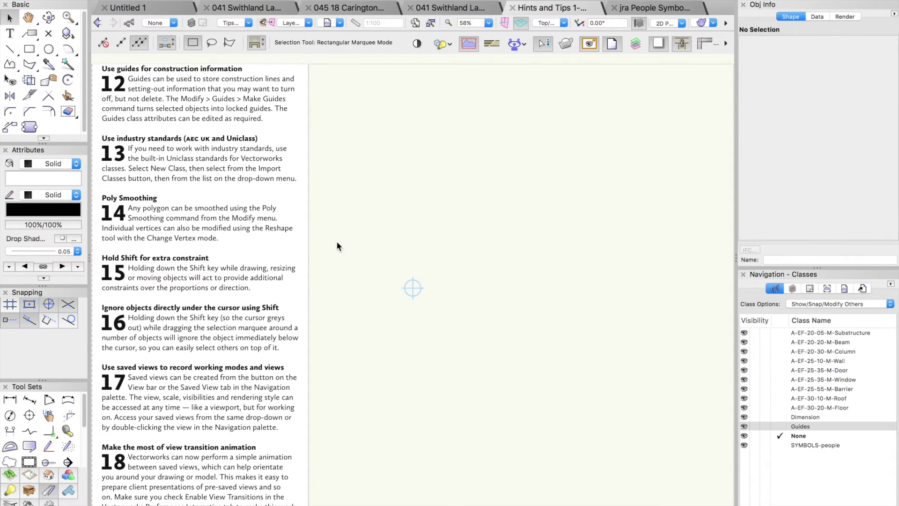
# Draw a rectangle constrained to a square, about 4,460 per side, beside the tips text.
pyautogui.press('c')
pyautogui.moveTo(100, 249); pyautogui.dragTo(321, 315)
pyautogui.press('x')
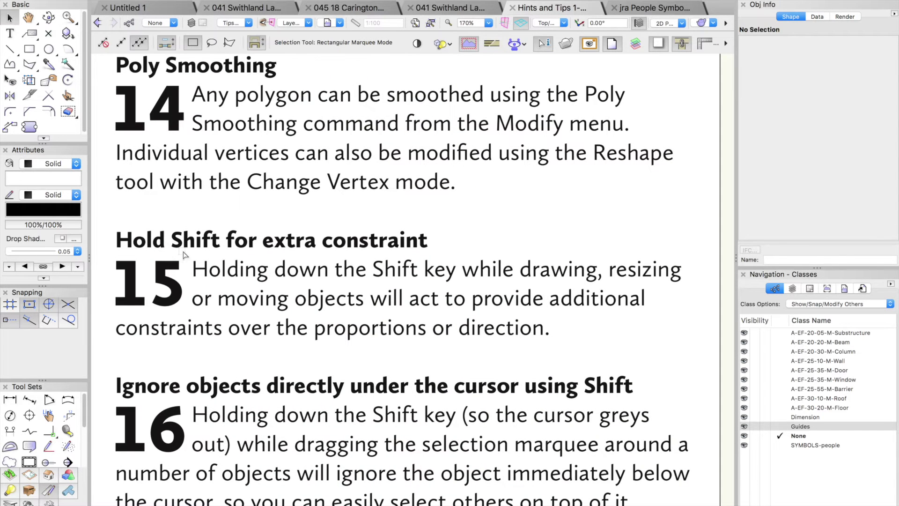
pyautogui.press('super+z')
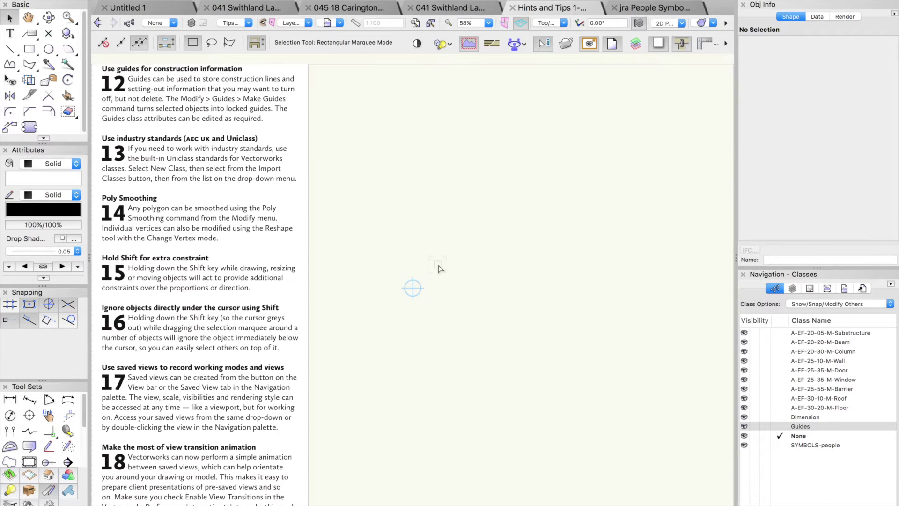
pyautogui.press('4')
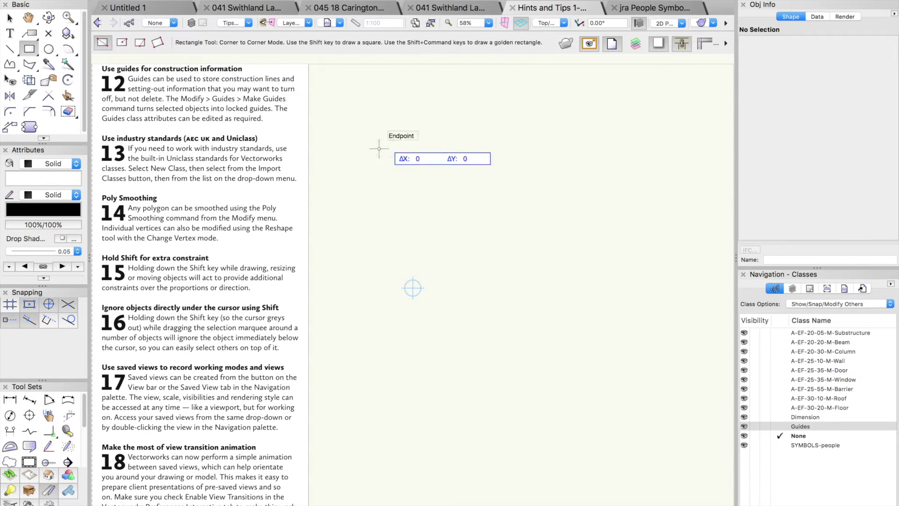
pyautogui.click(379, 149)
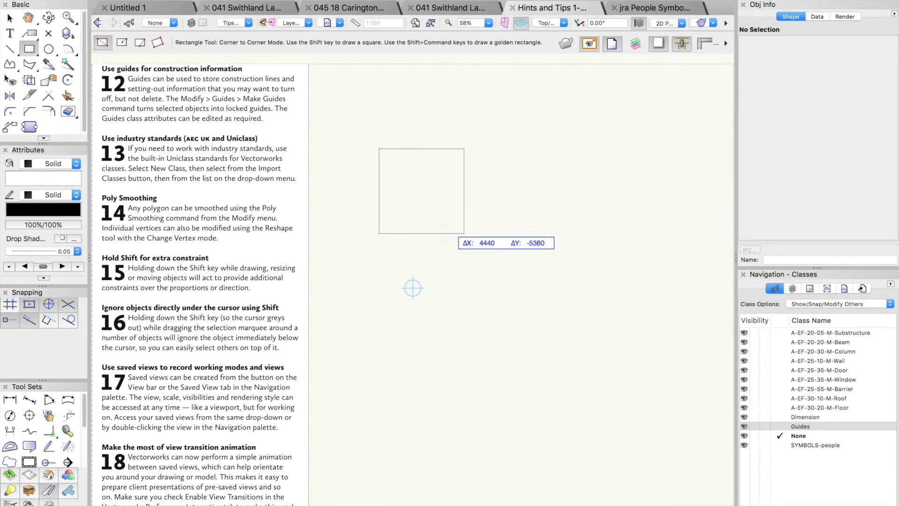
pyautogui.keyDown('shift'); pyautogui.click(450, 219); pyautogui.keyUp('shift')
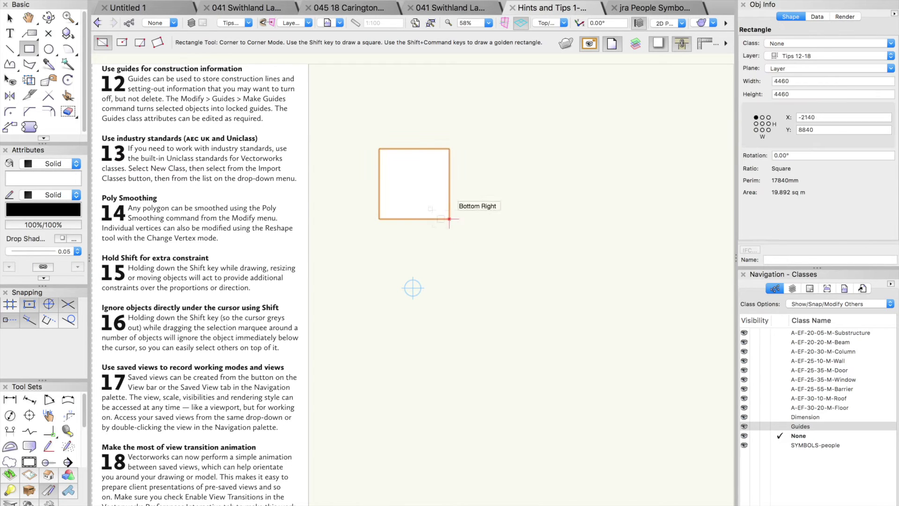
# Draw three connected lines beside the square: one horizontal, one vertical about 4,200 long, and one at 30° about 4,020 long.
pyautogui.press('2')
pyautogui.click(469, 183)
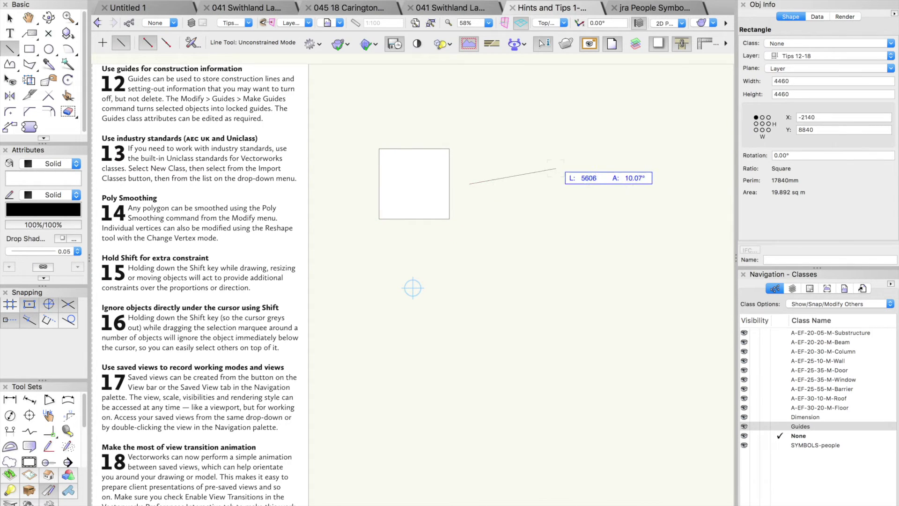
pyautogui.click(566, 183)
pyautogui.click(567, 183)
pyautogui.click(566, 117)
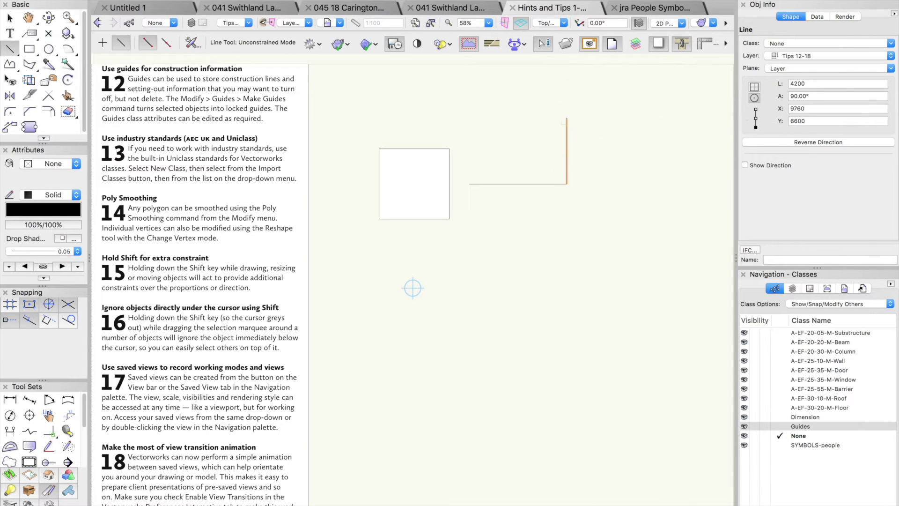
pyautogui.click(567, 117)
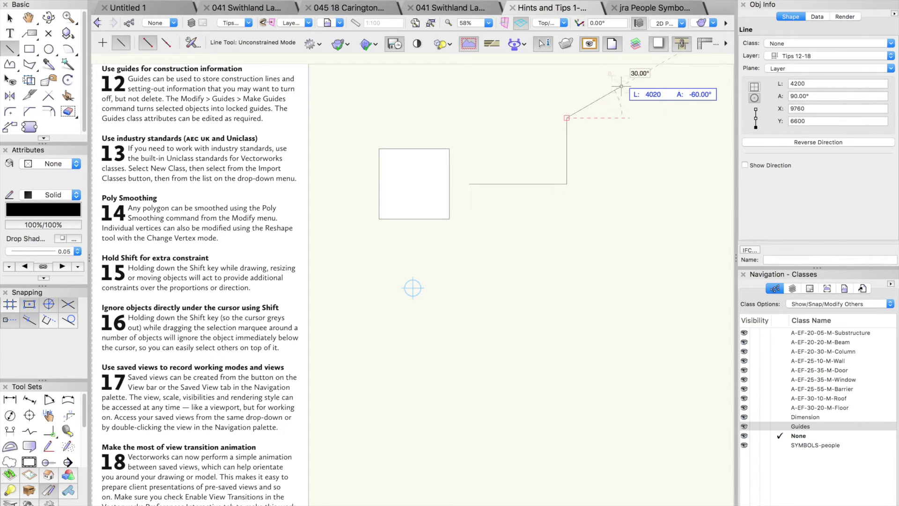
pyautogui.click(621, 86)
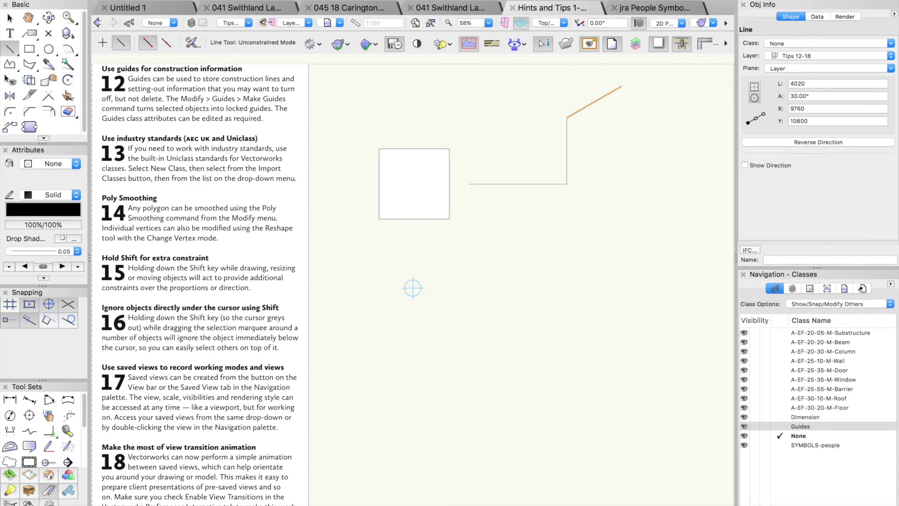
pyautogui.press('x')
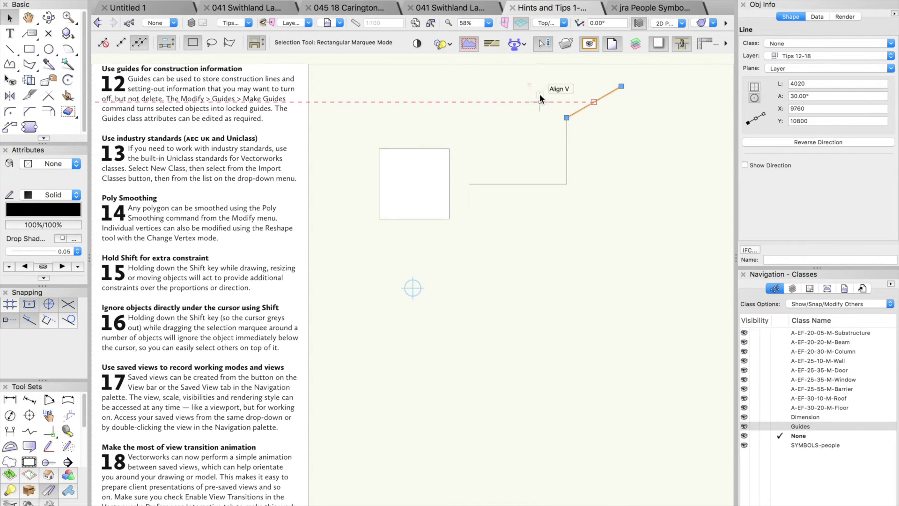
# Set the alternate coordinate system angle to 17° in the SmartCursor angle settings.
pyautogui.click(48, 305)
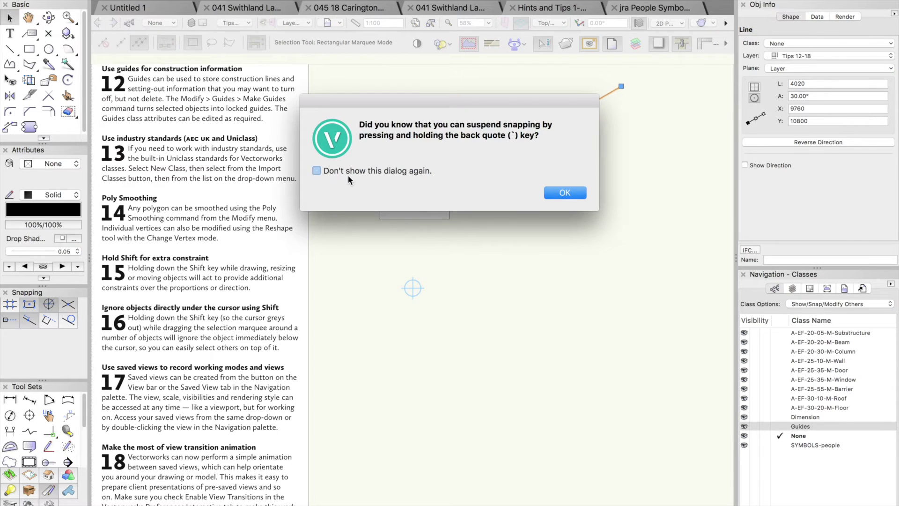
pyautogui.click(564, 192)
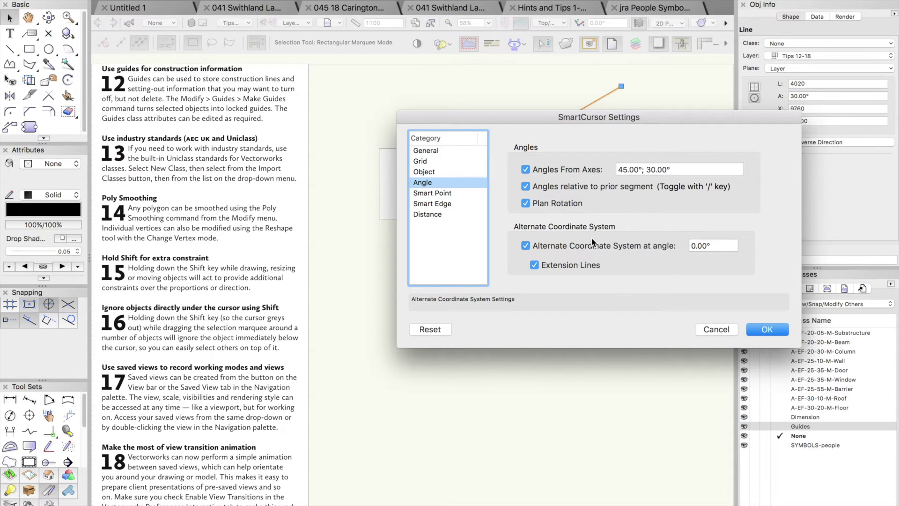
pyautogui.click(712, 245)
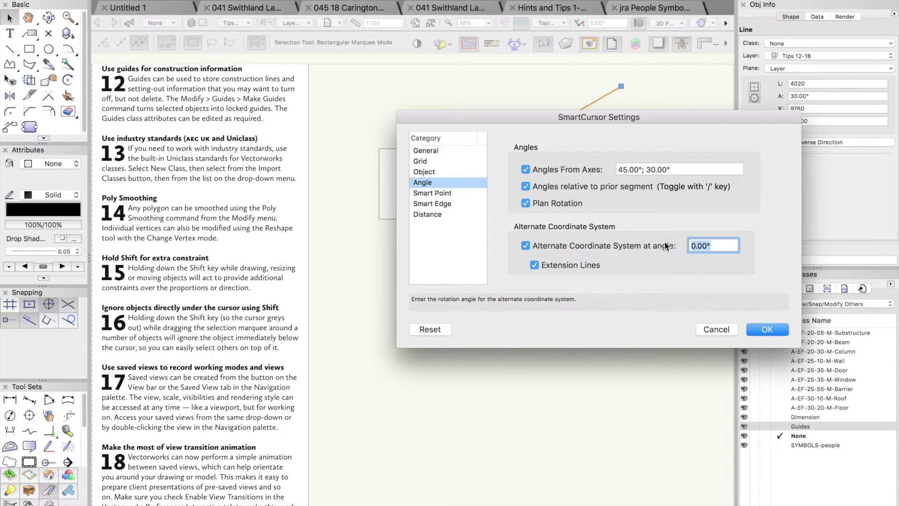
pyautogui.write('17')
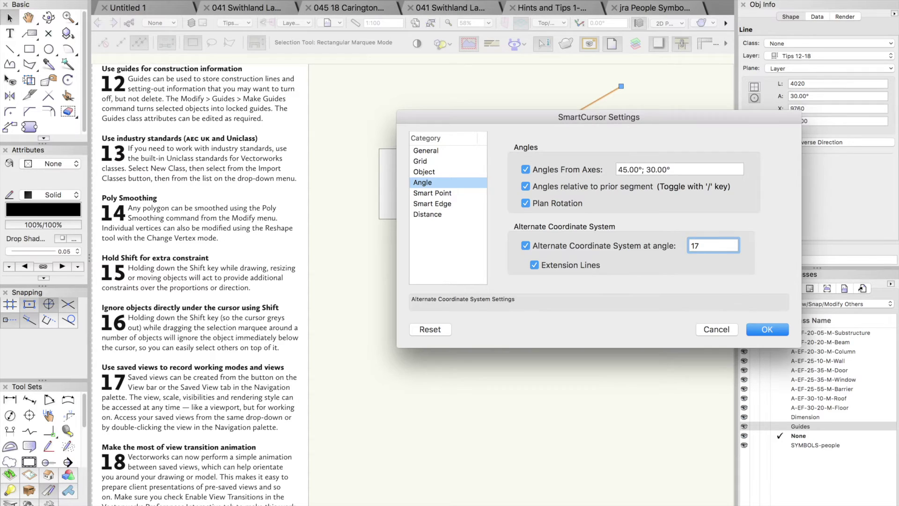
pyautogui.press('Return')
# Draw five connected lines below the first chain, alternating between the 17° direction and its perpendicular.
pyautogui.press('2')
pyautogui.click(457, 308)
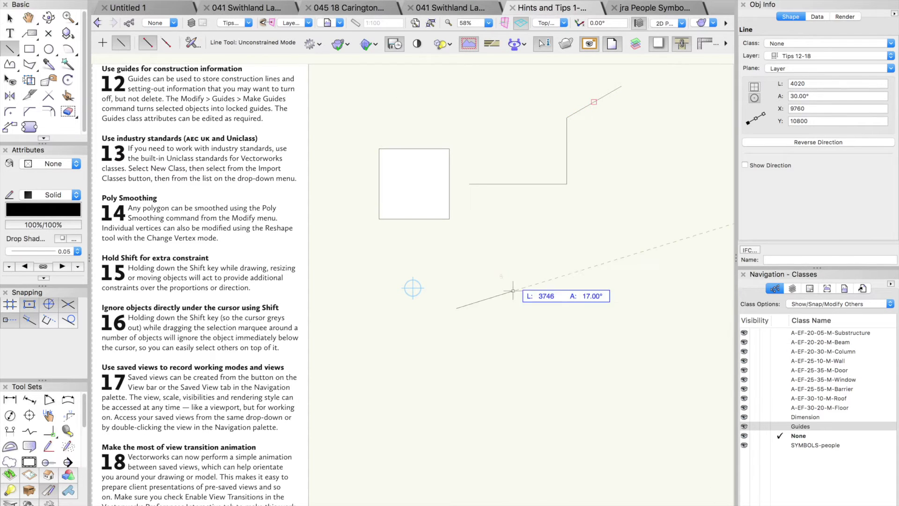
pyautogui.click(578, 271)
pyautogui.click(565, 229)
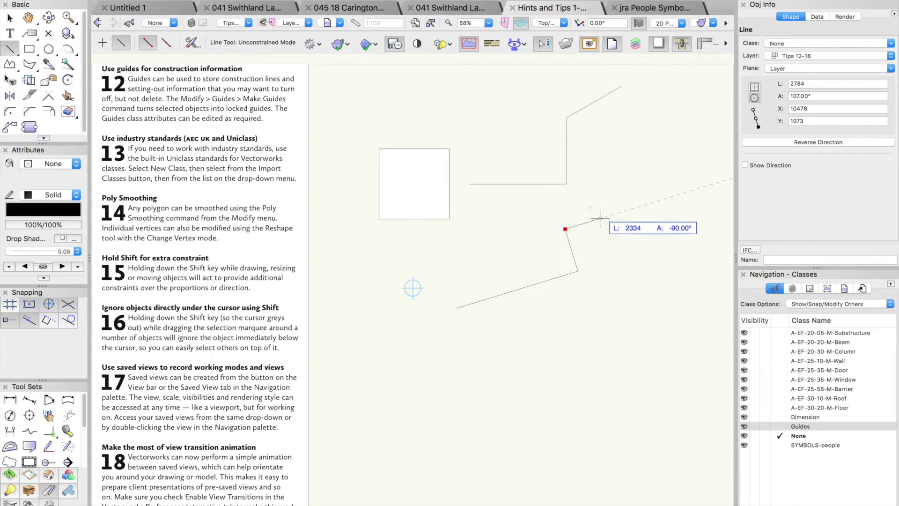
pyautogui.click(632, 209)
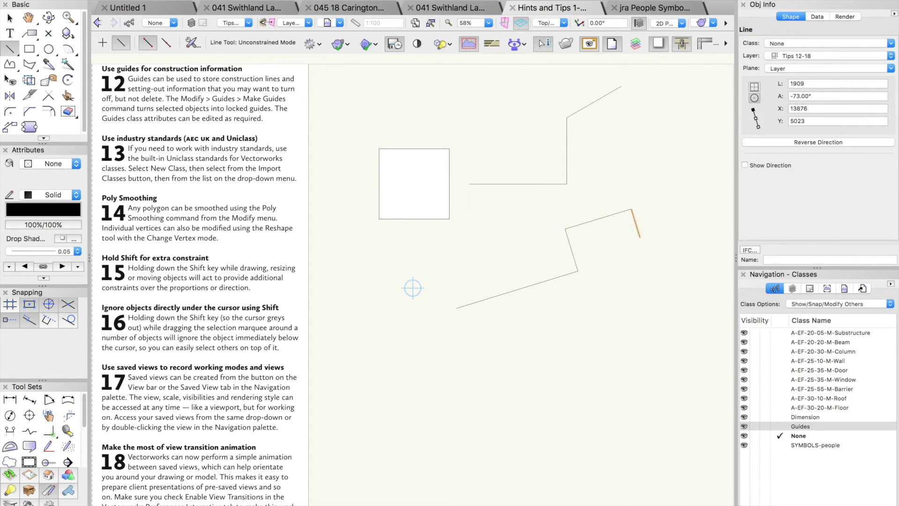
pyautogui.click(640, 237)
pyautogui.click(686, 223)
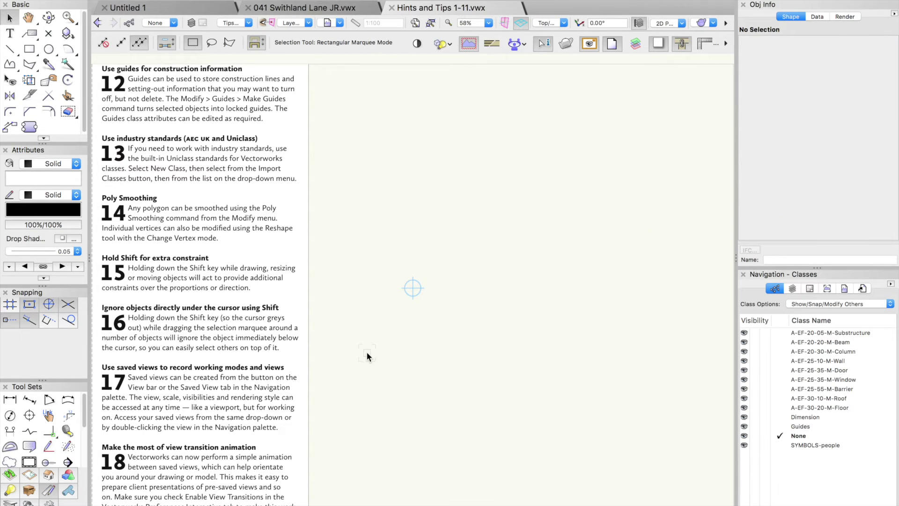
# Draw a rectangle about 17,580 by 15,800 beside the tips text and fill it with solid light yellow.
pyautogui.press('c')
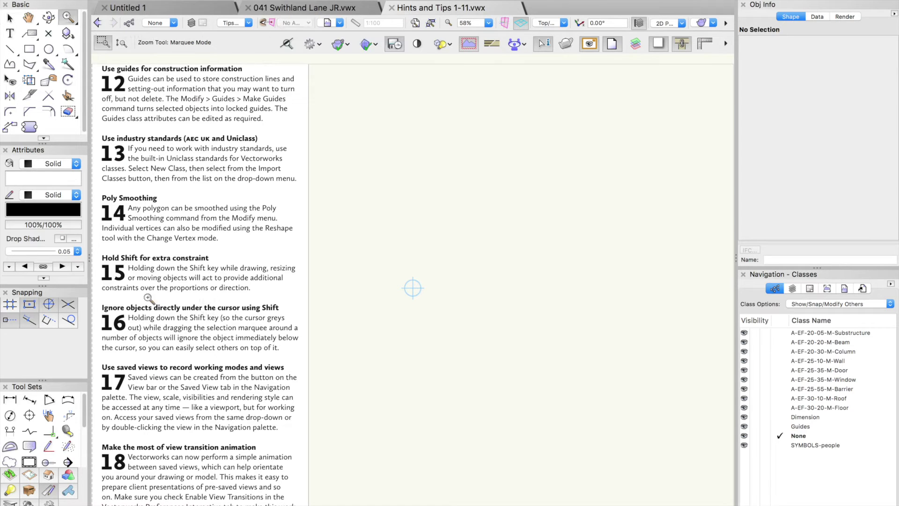
pyautogui.moveTo(102, 285); pyautogui.dragTo(312, 364)
pyautogui.hotkey('ctrl', 'z')
pyautogui.press('x')
pyautogui.press('4')
pyautogui.moveTo(359, 111)
pyautogui.mouseDown()
pyautogui.moveTo(644, 358)
pyautogui.moveTo(635, 360)
pyautogui.mouseUp()
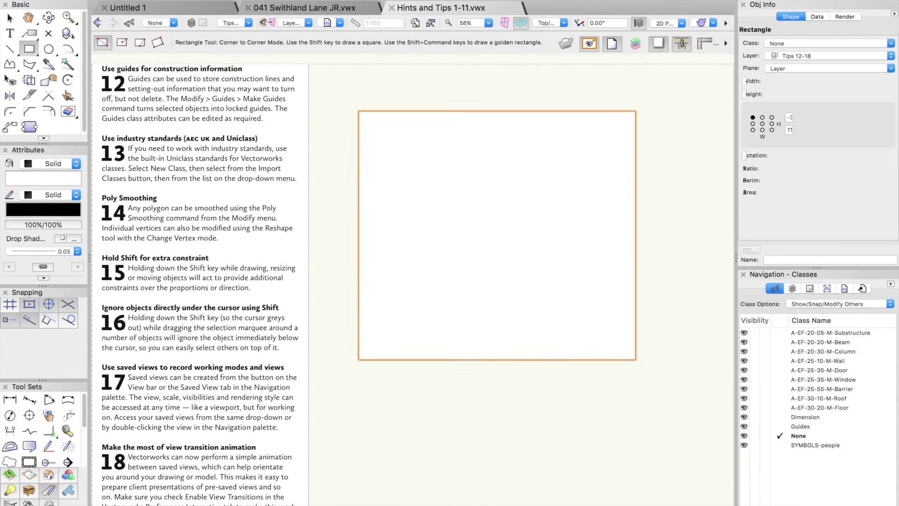
pyautogui.click(50, 178)
pyautogui.click(35, 289)
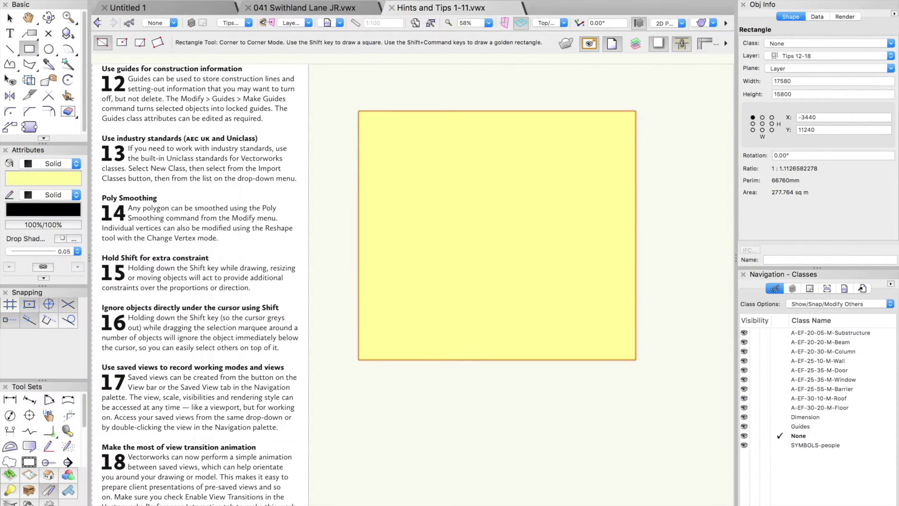
# Draw five small white rectangles spread inside the yellow rectangle, with a square about 3,371 per side near the middle.
pyautogui.moveTo(389, 150); pyautogui.dragTo(419, 200)
pyautogui.keyDown('shift'); pyautogui.moveTo(458, 234); pyautogui.dragTo(511, 286); pyautogui.keyUp('shift')
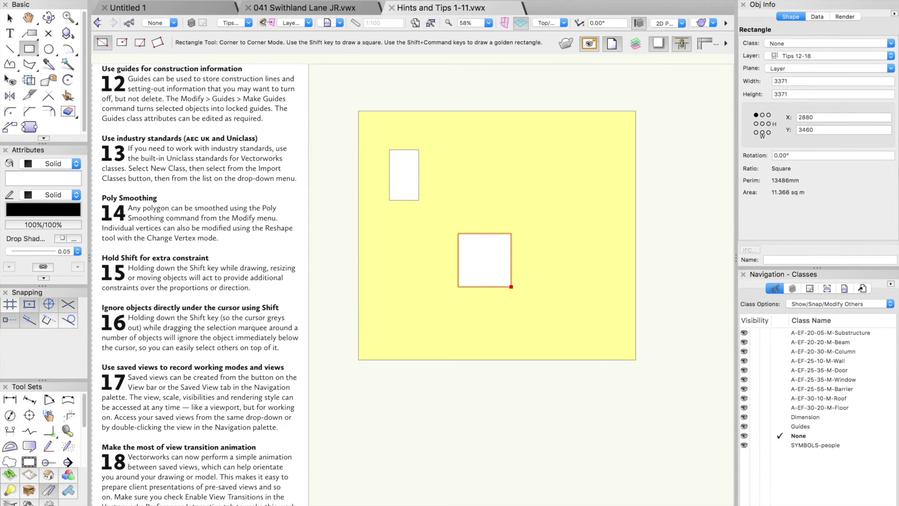
pyautogui.moveTo(522, 171); pyautogui.dragTo(575, 202)
pyautogui.moveTo(568, 269); pyautogui.dragTo(587, 302)
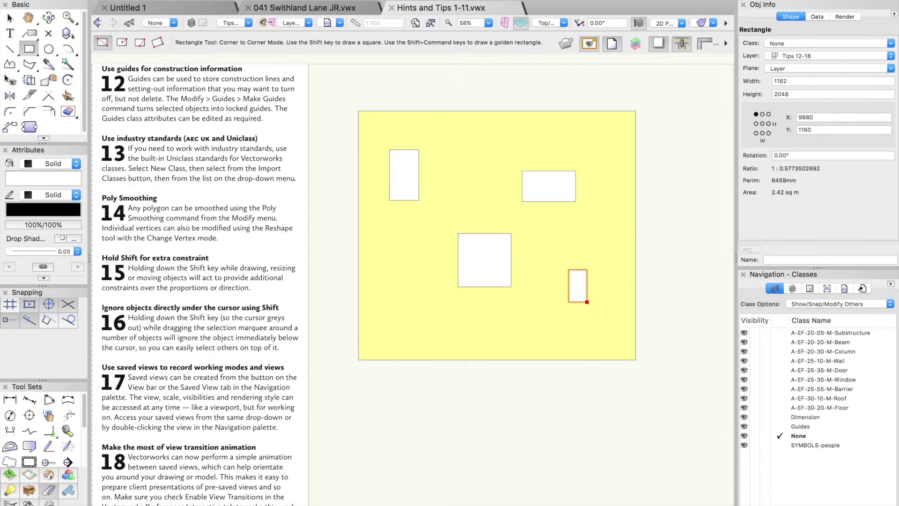
pyautogui.moveTo(411, 288); pyautogui.dragTo(431, 320)
pyautogui.press('x')
# Marquee-select the five small rectangles twice, starting above the yellow rectangle's edge, and clear the selection each time.
pyautogui.scroll(3, 424, 94)
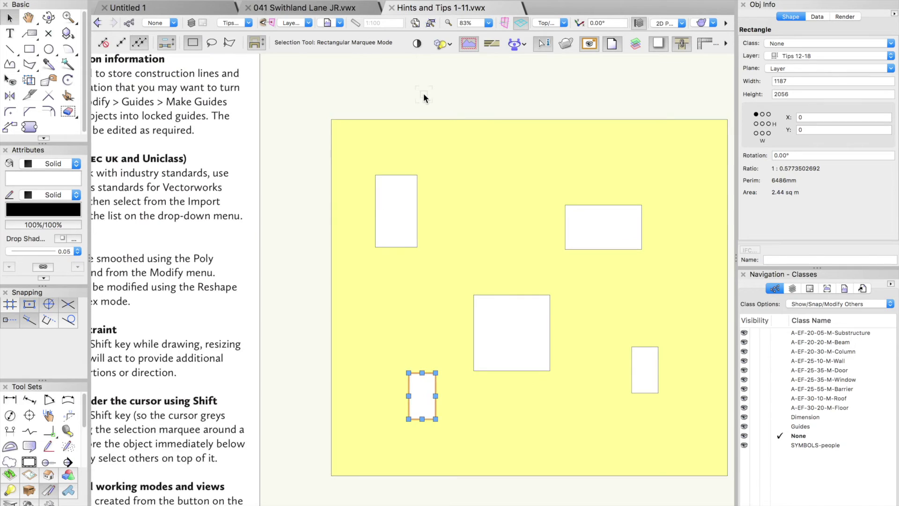
pyautogui.scroll(-2, 423, 94)
pyautogui.moveTo(369, 96); pyautogui.dragTo(616, 335)
pyautogui.click(452, 97)
pyautogui.moveTo(371, 91); pyautogui.dragTo(623, 358)
pyautogui.click(499, 161)
# Marquee-select the upper-left small rectangle and then all five small rectangles, starting on the yellow rectangle while ignoring it.
pyautogui.scroll(4, 498, 166)
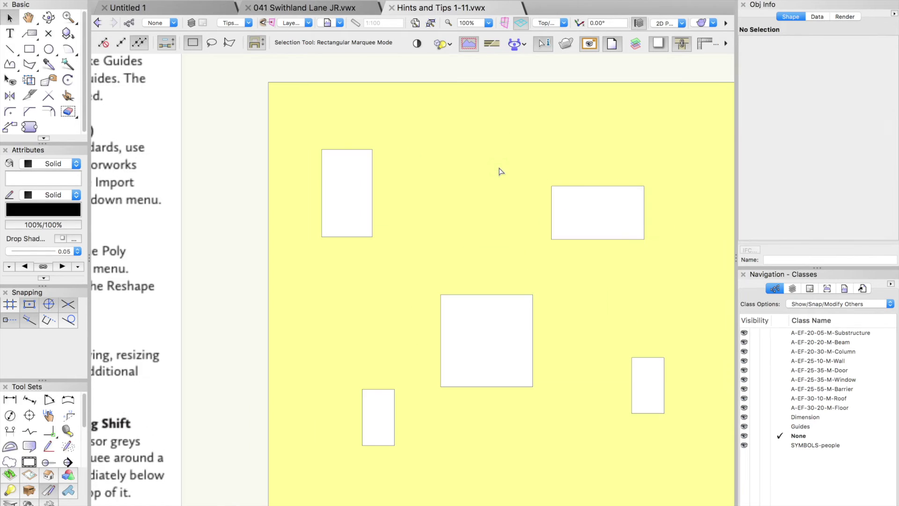
pyautogui.press('space')
pyautogui.moveTo(498, 169); pyautogui.dragTo(362, 126)
pyautogui.scroll(3, 362, 126)
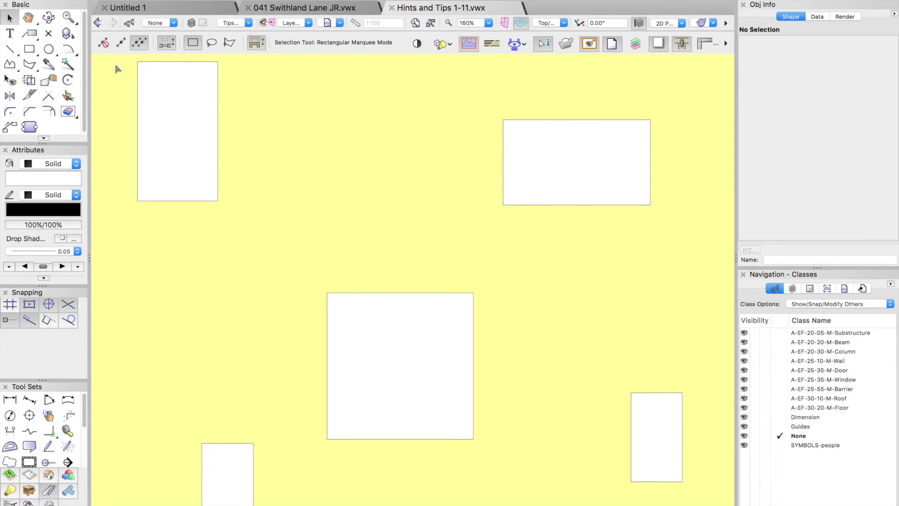
pyautogui.scroll(3, 115, 62)
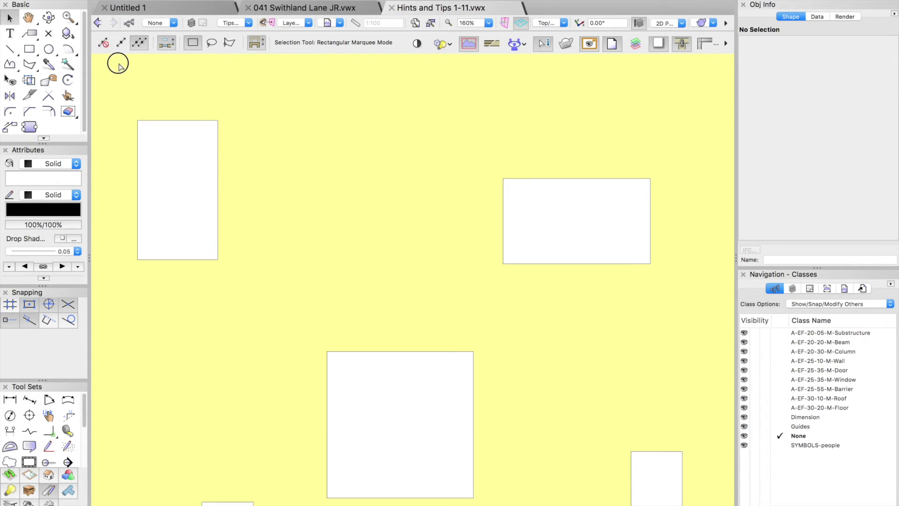
pyautogui.moveTo(108, 115)
pyautogui.mouseDown()
pyautogui.moveTo(265, 158)
pyautogui.moveTo(293, 299)
pyautogui.moveTo(305, 312)
pyautogui.mouseUp()
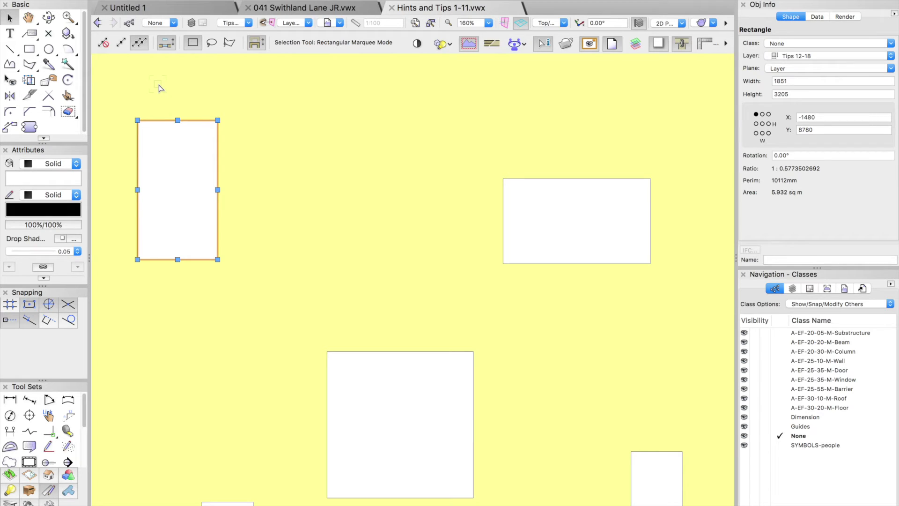
pyautogui.moveTo(117, 105); pyautogui.dragTo(700, 367)
pyautogui.scroll(-4, 602, 368)
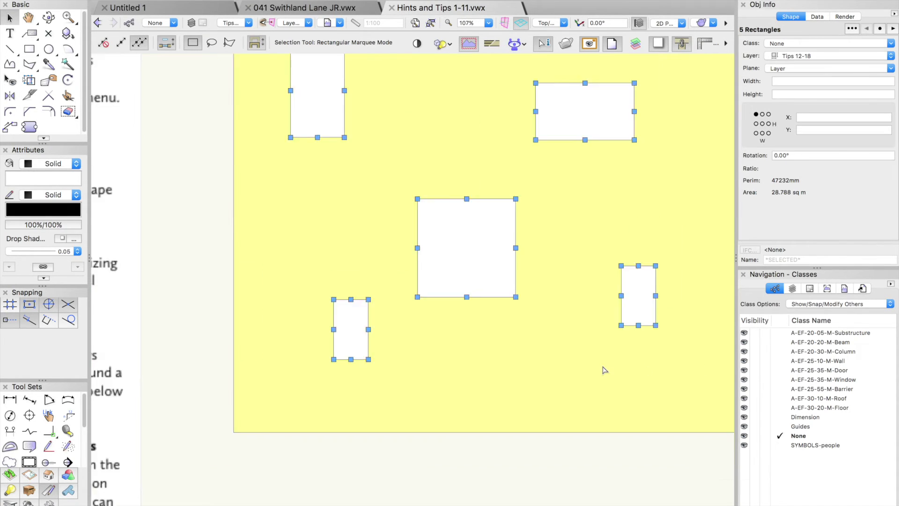
# Marquee-select the five small rectangles again from inside the yellow rectangle while ignoring it, and clear the selection.
pyautogui.click(430, 126)
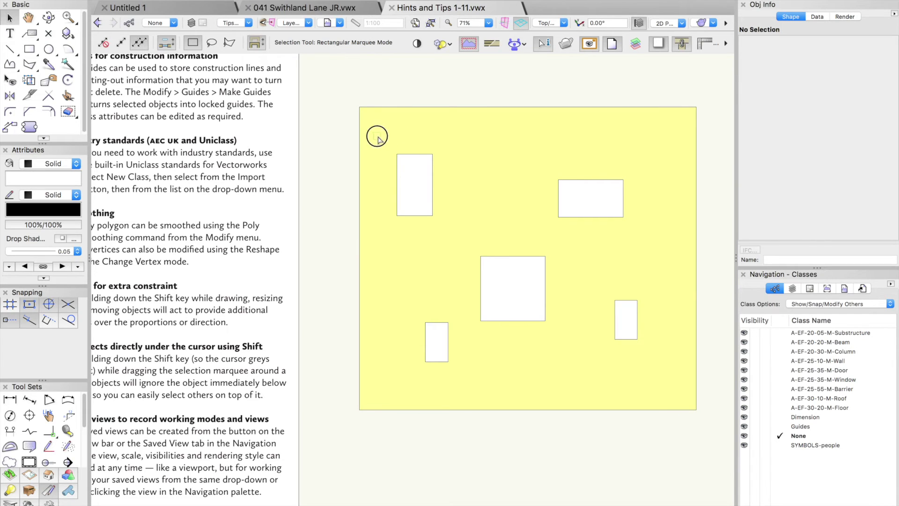
pyautogui.moveTo(378, 138); pyautogui.dragTo(654, 377)
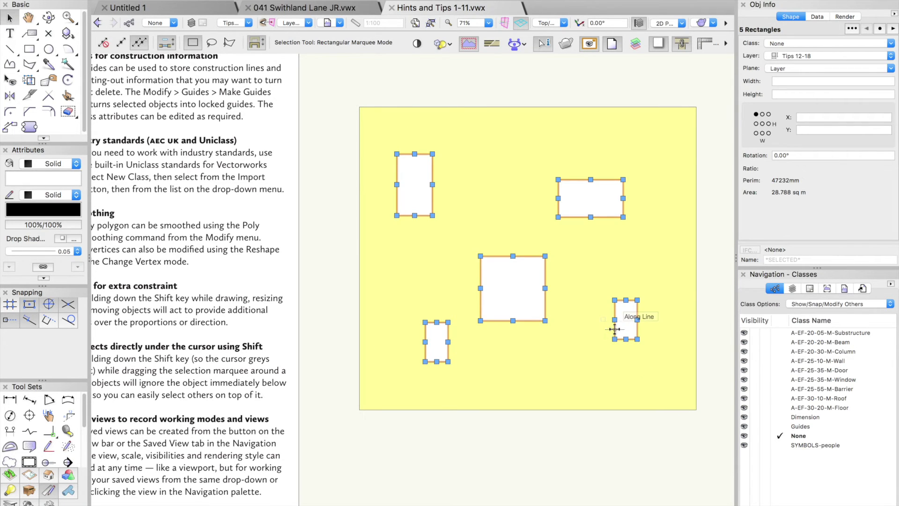
pyautogui.scroll(-1, 582, 334)
pyautogui.click(434, 95)
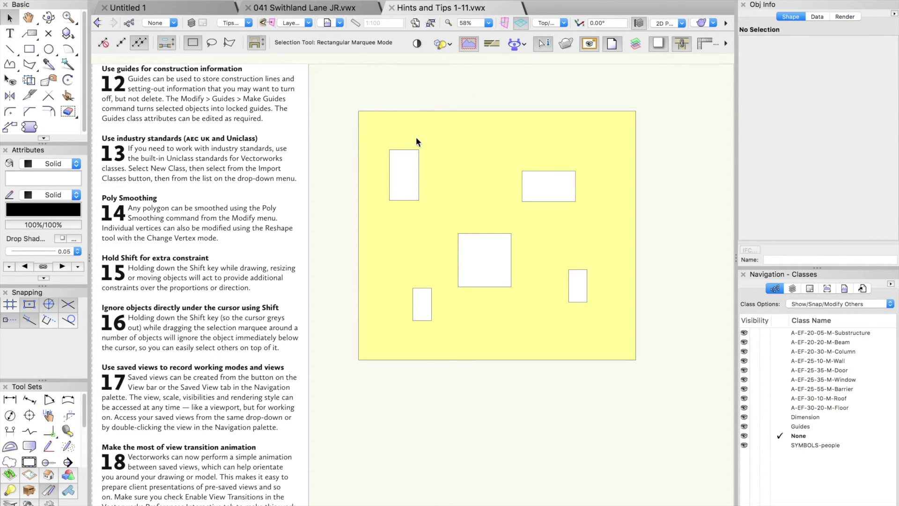
pyautogui.click(404, 149)
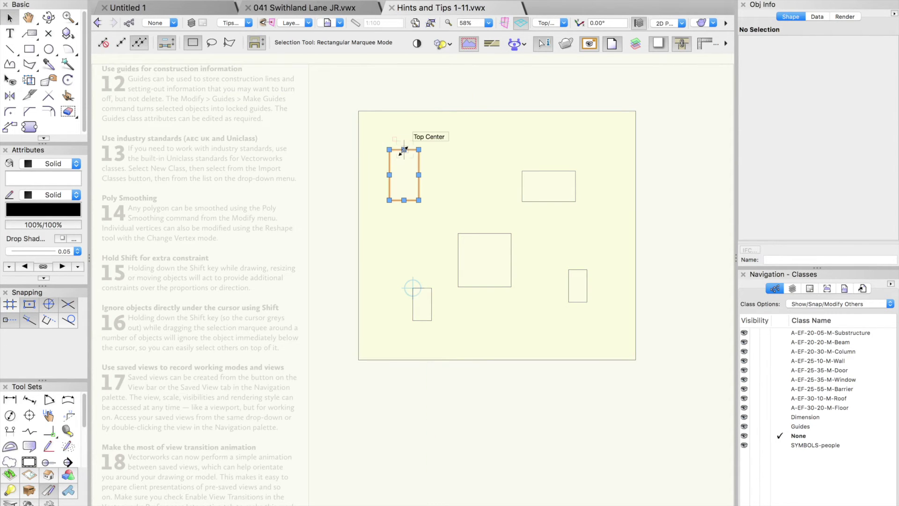
pyautogui.click(493, 108)
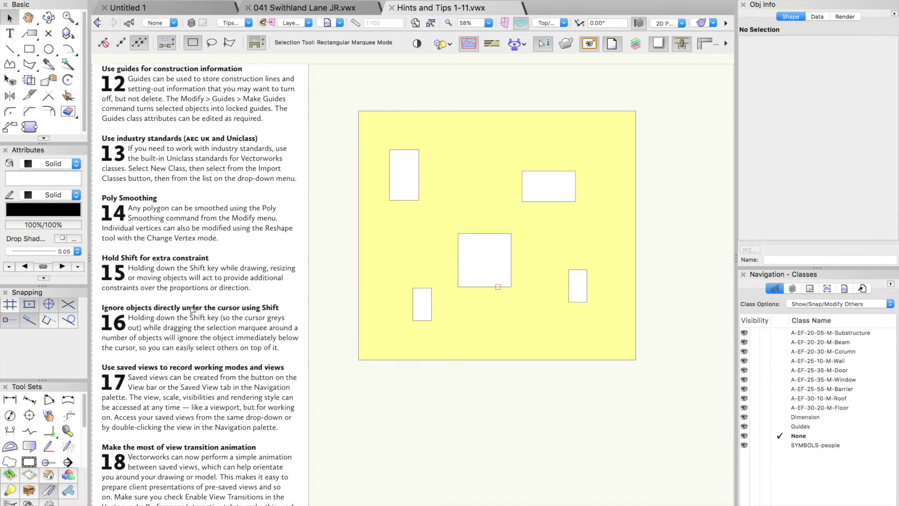
# Read tip 17 about using saved views to record working modes and views.
pyautogui.press('c')
pyautogui.moveTo(95, 354)
pyautogui.mouseDown()
pyautogui.moveTo(284, 451)
pyautogui.moveTo(309, 446)
pyautogui.mouseUp()
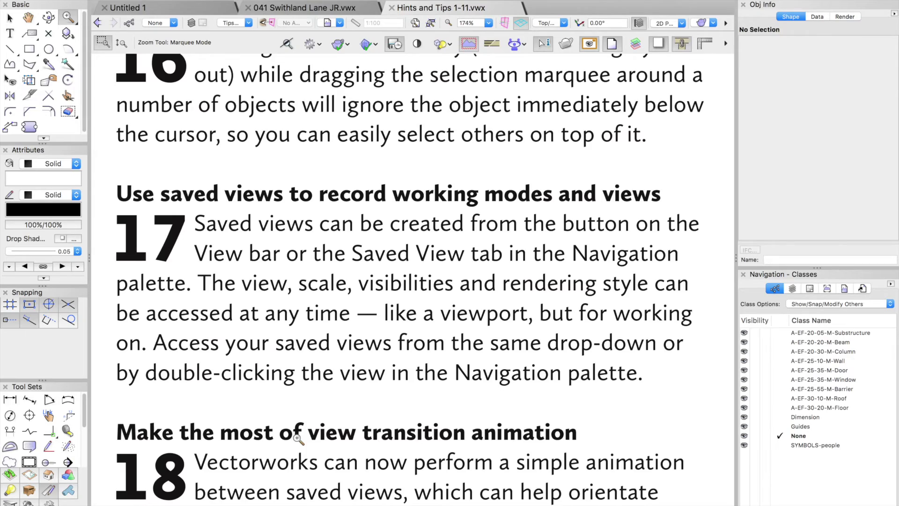
pyautogui.press('super+6')
# Open the Swan Lodge Planning App drawing and frame the isometric ground-floor model.
pyautogui.click(110, 0)
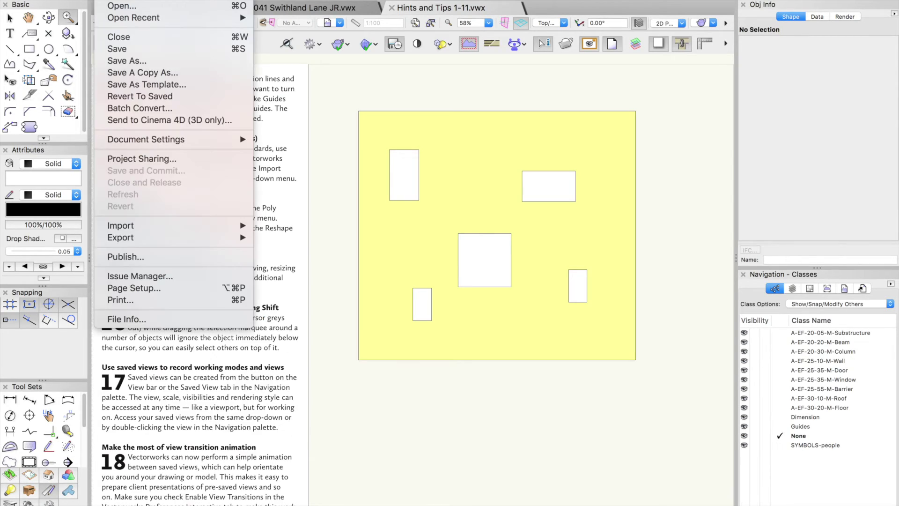
pyautogui.press('Escape')
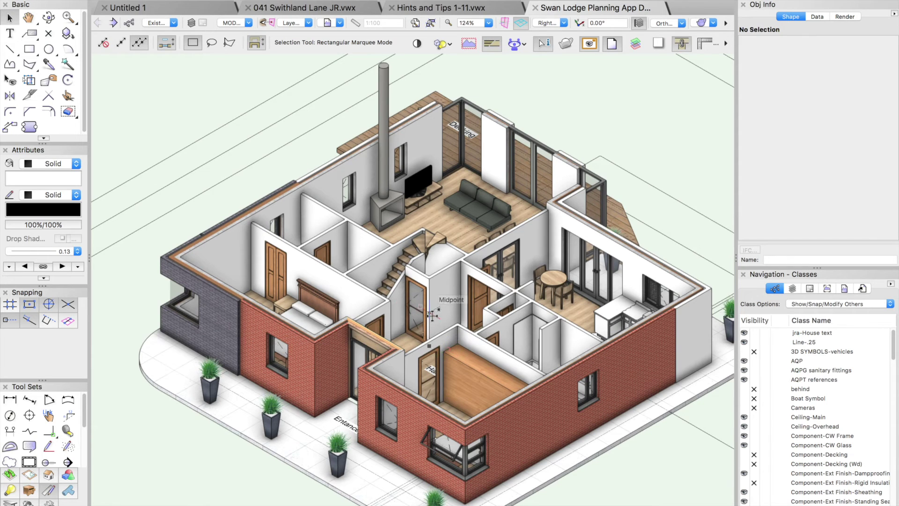
pyautogui.scroll(1, 450, 309)
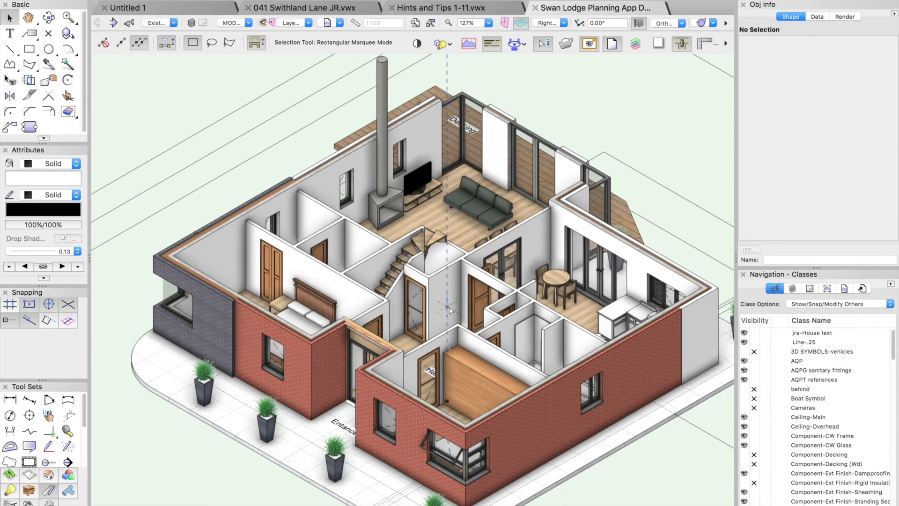
pyautogui.moveTo(449, 309); pyautogui.dragTo(425, 283, button='middle')
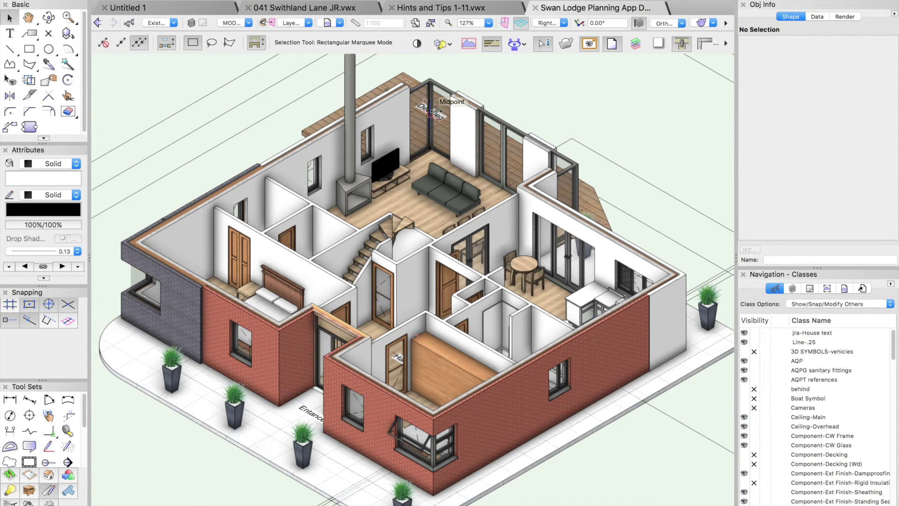
# View the model through its saved views Entrance Area, Hall, Kitchen, Living GF and Terrace in turn.
pyautogui.click(329, 23)
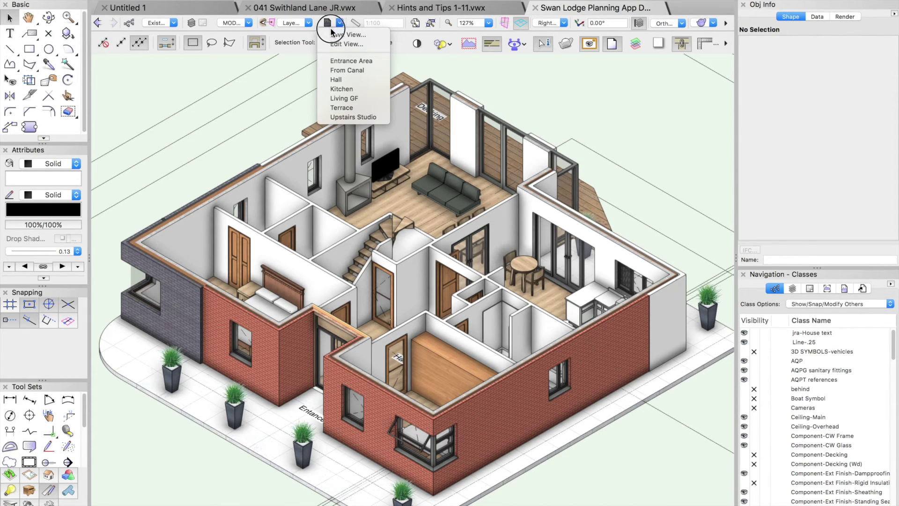
pyautogui.click(339, 61)
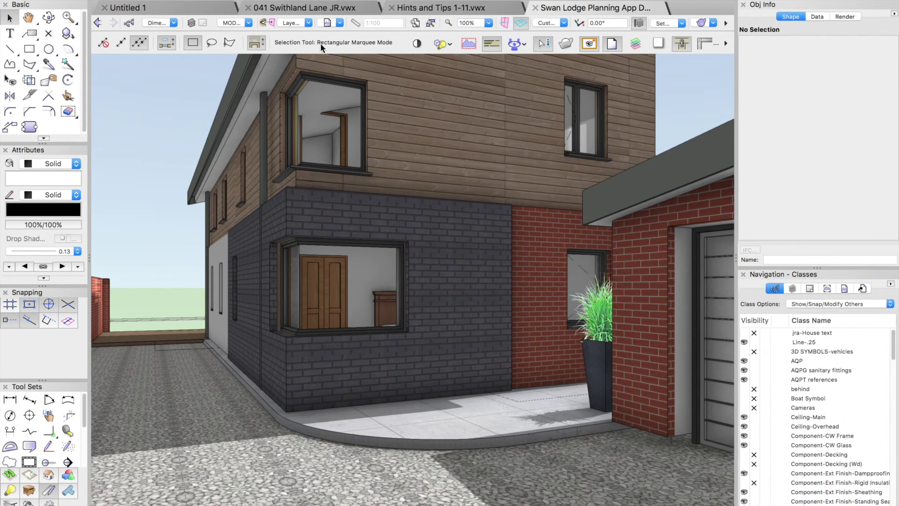
pyautogui.click(332, 23)
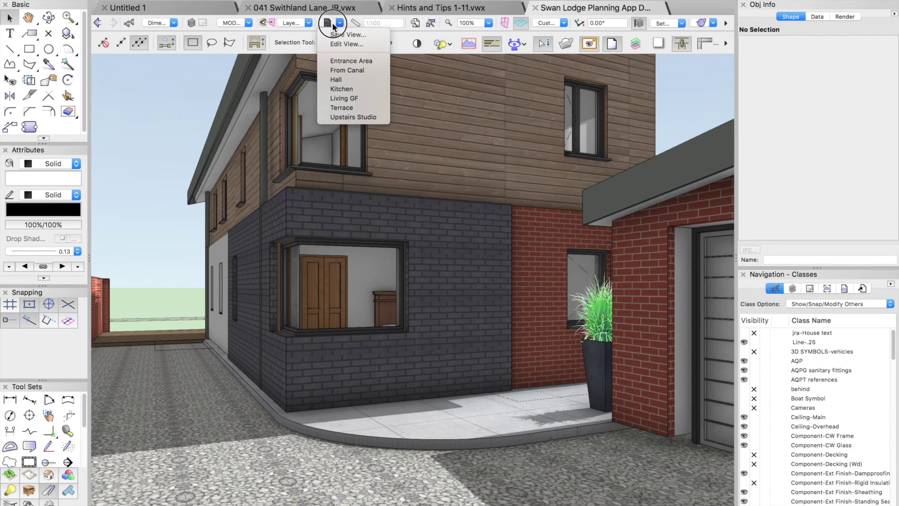
pyautogui.click(336, 80)
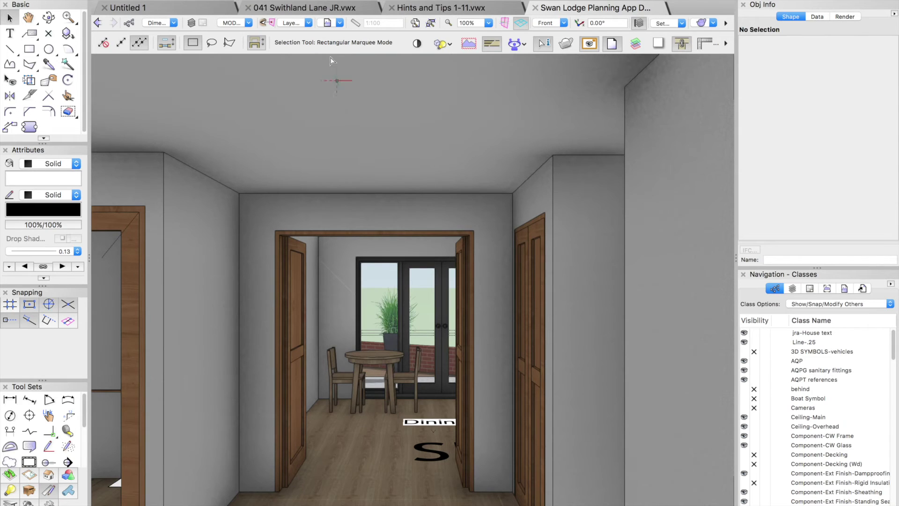
pyautogui.click(327, 23)
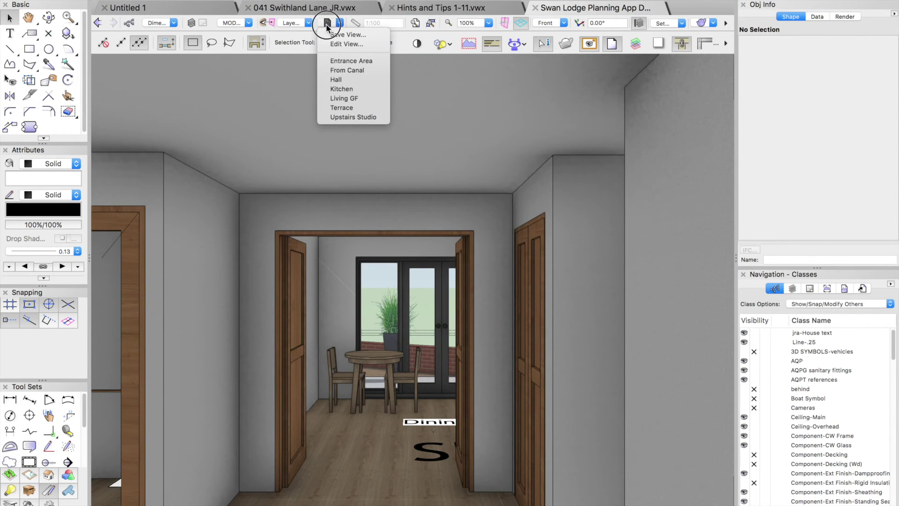
pyautogui.click(341, 89)
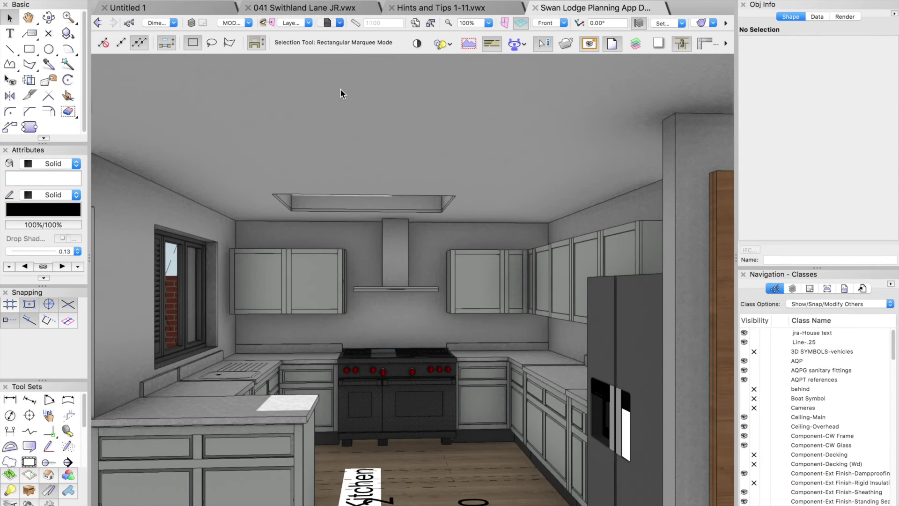
pyautogui.click(336, 23)
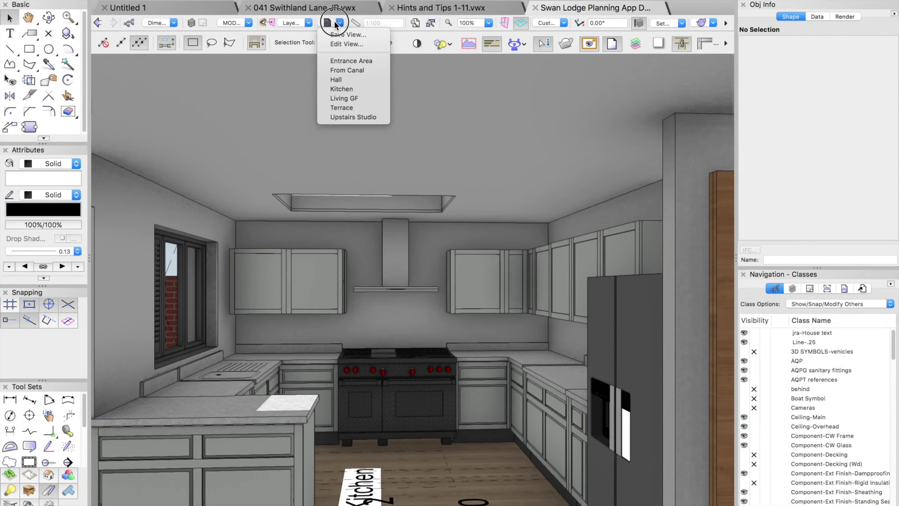
pyautogui.click(338, 98)
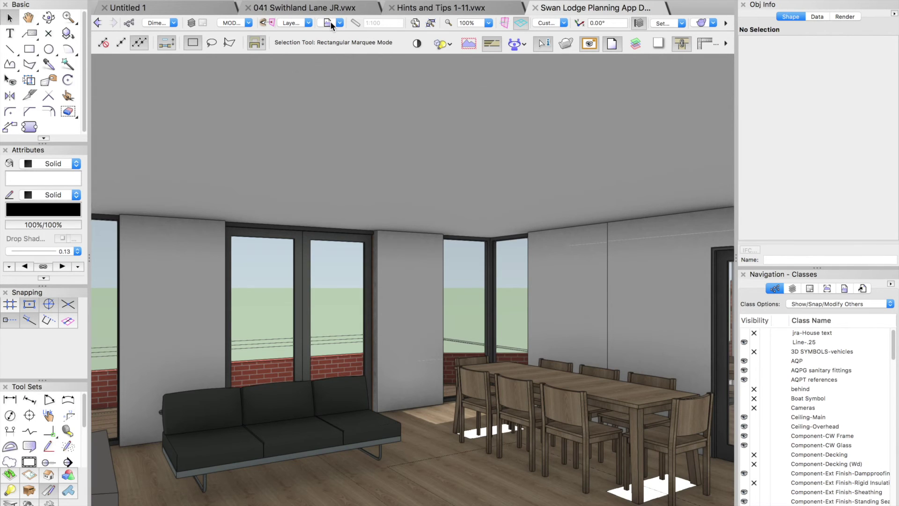
pyautogui.click(330, 21)
pyautogui.click(336, 103)
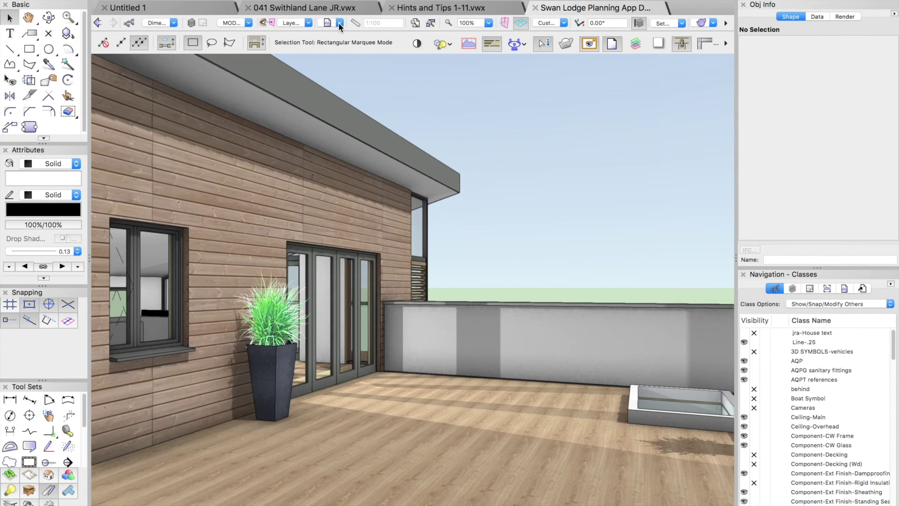
pyautogui.click(340, 24)
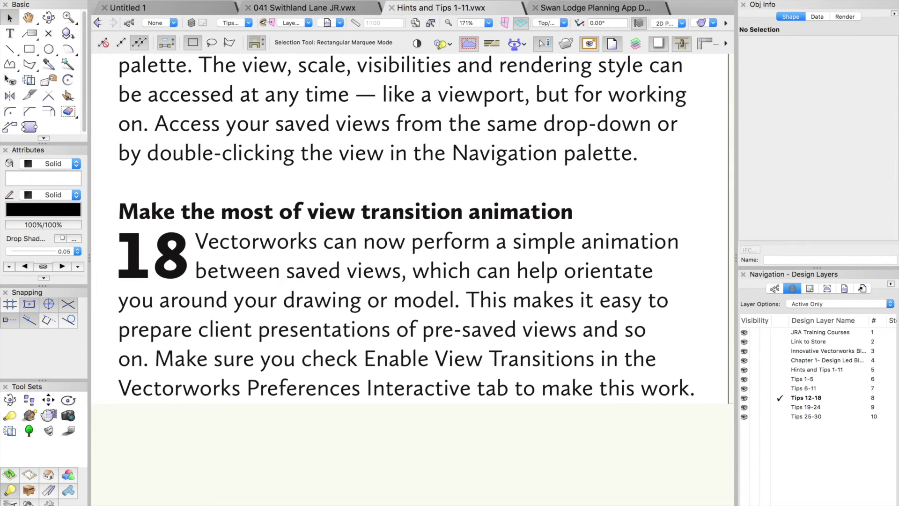
# Switch View transition animation off and on again in the Interactive preferences and accept the settings.
pyautogui.click(52, 0)
pyautogui.click(74, 32)
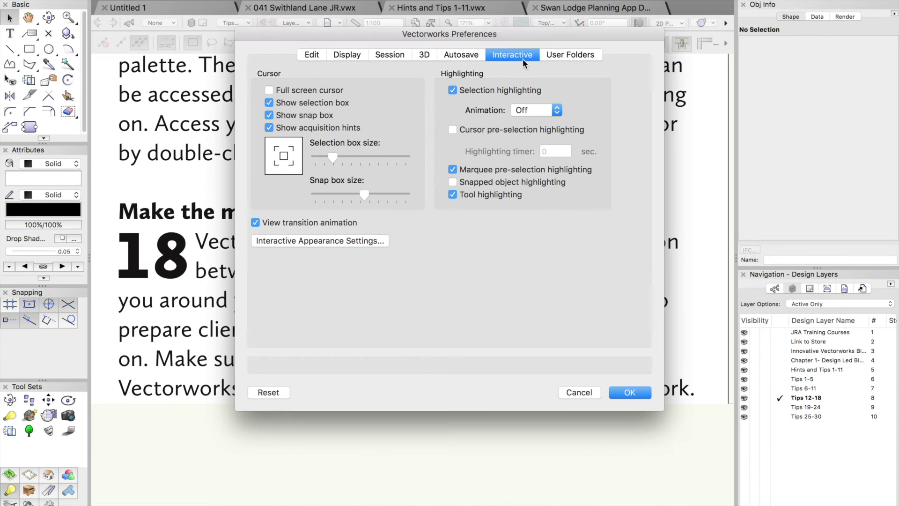
pyautogui.click(256, 223)
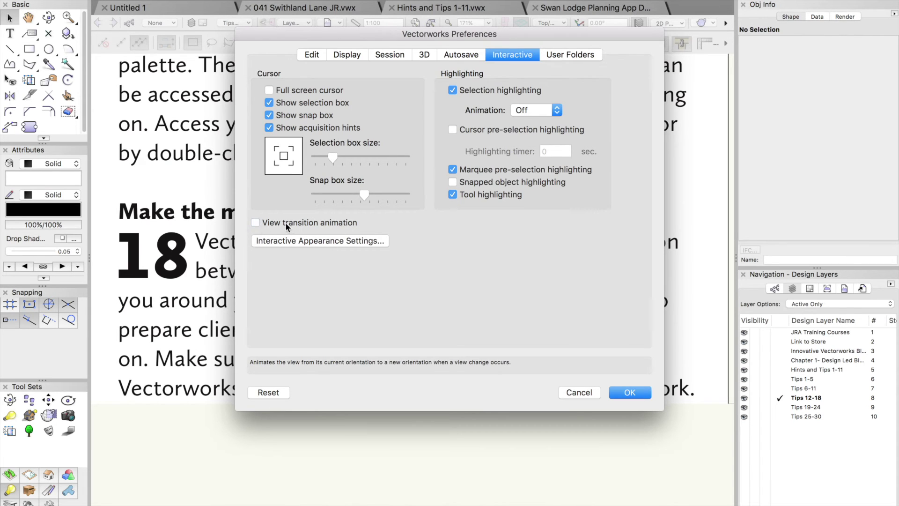
pyautogui.click(277, 225)
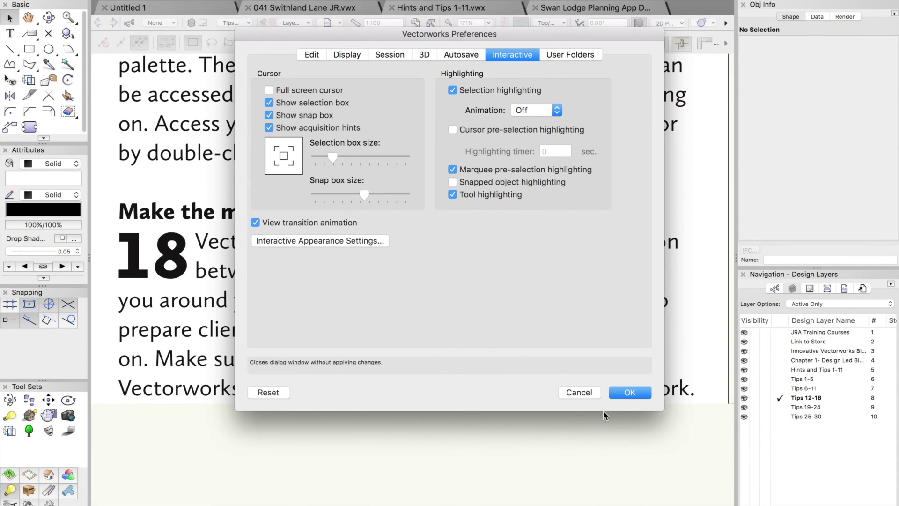
pyautogui.click(626, 393)
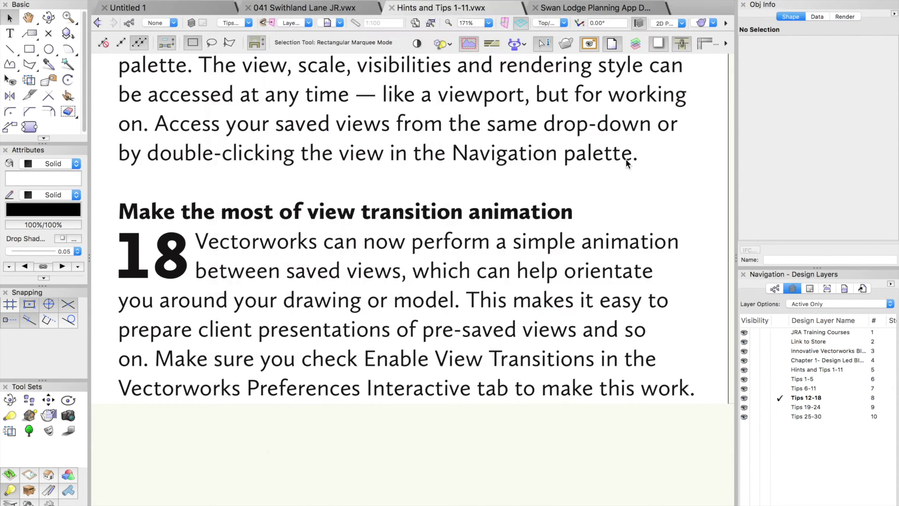
# Return to the Swan Lodge drawing and save its current right isometric view as "Iso 1".
pyautogui.click(585, 10)
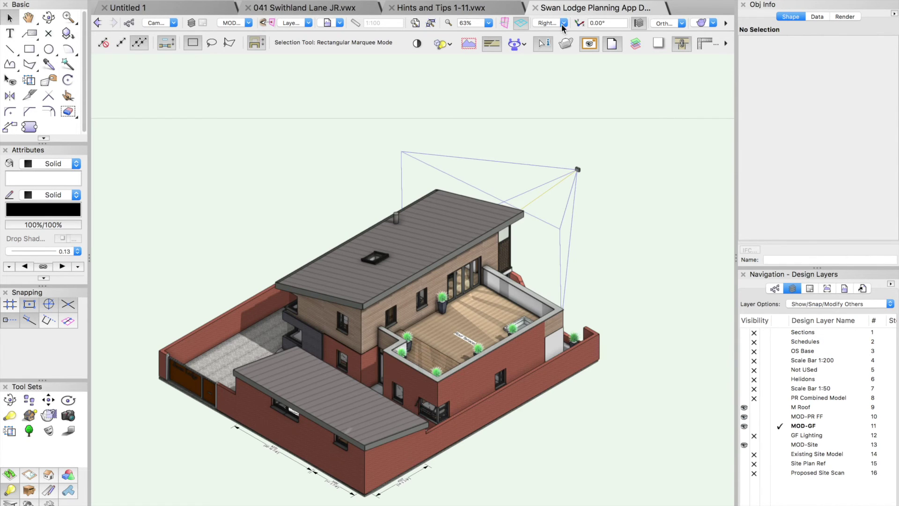
pyautogui.click(335, 22)
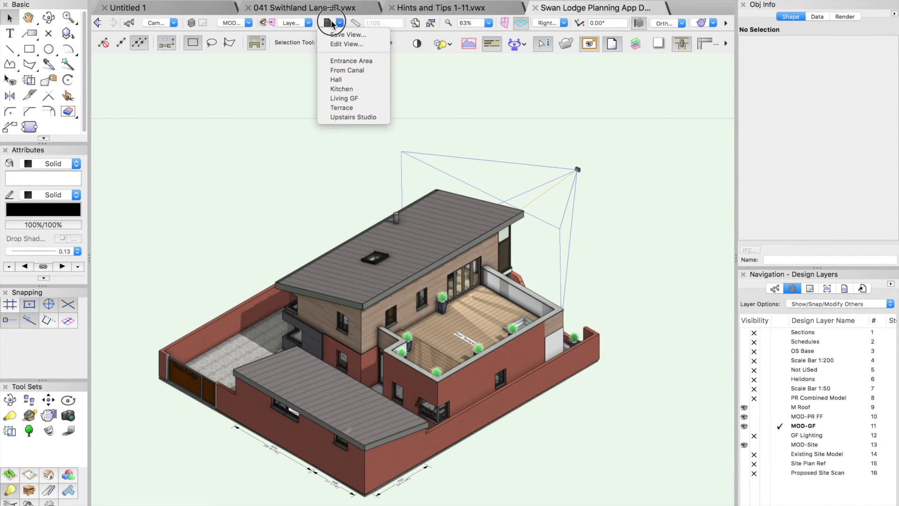
pyautogui.click(336, 34)
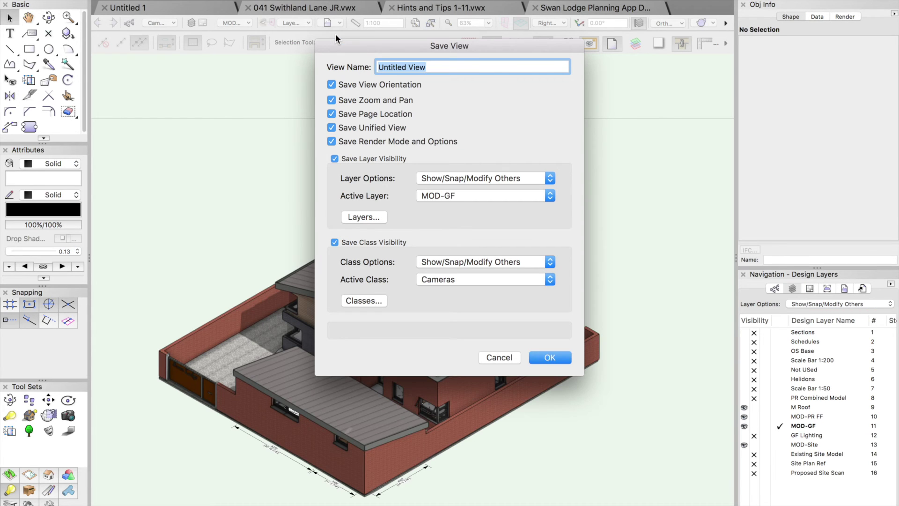
pyautogui.write('Iso1')
pyautogui.press('Return')
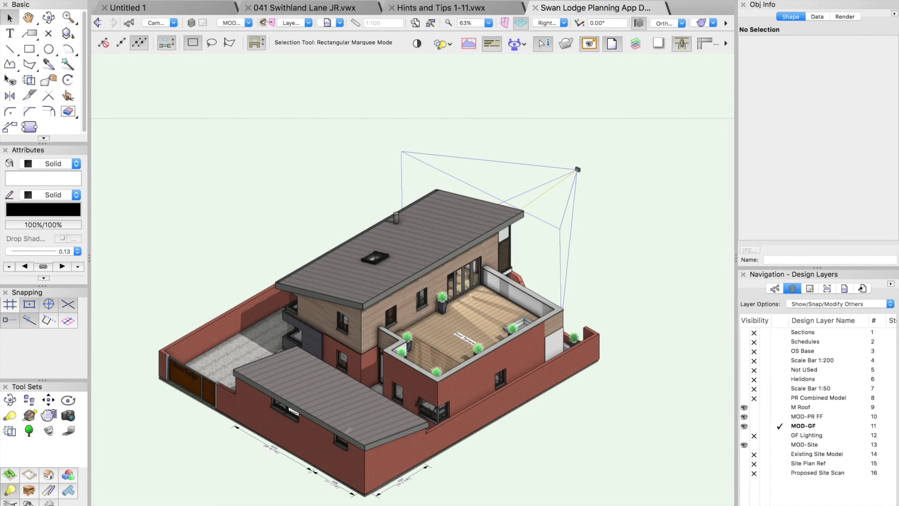
# Change the model to the Left Isometric view and save it as "Iso 2".
pyautogui.click(547, 23)
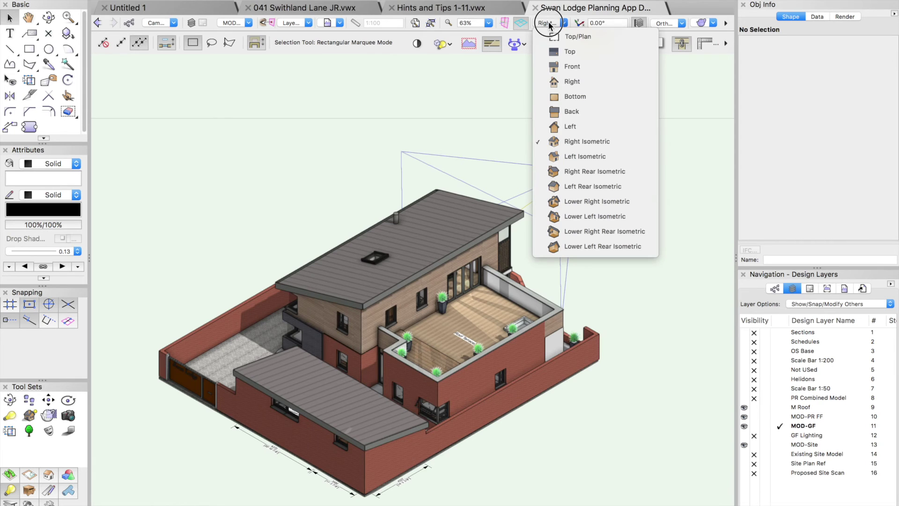
pyautogui.click(556, 159)
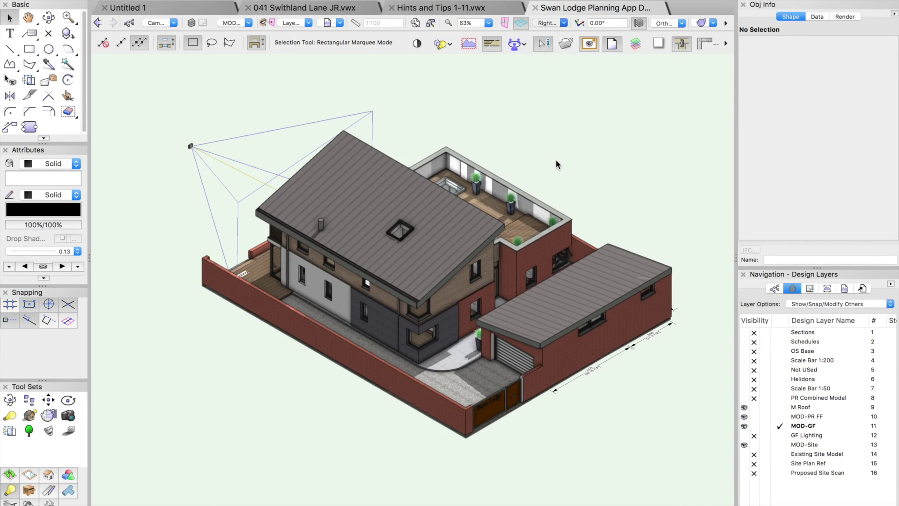
pyautogui.click(339, 23)
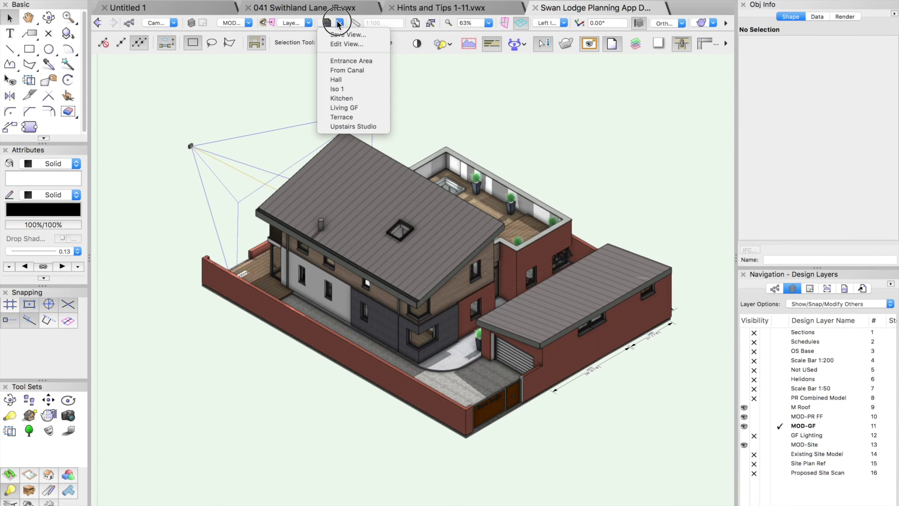
pyautogui.click(343, 35)
pyautogui.write('Iso')
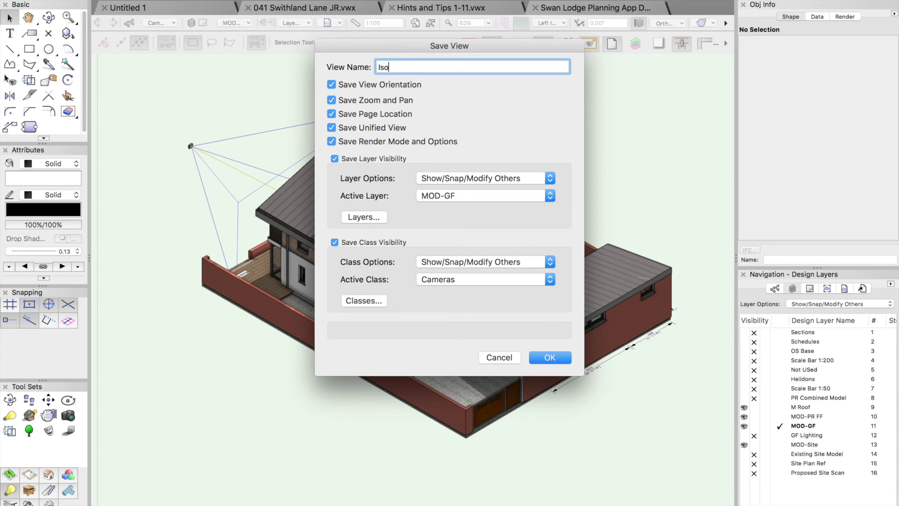
pyautogui.press('Return')
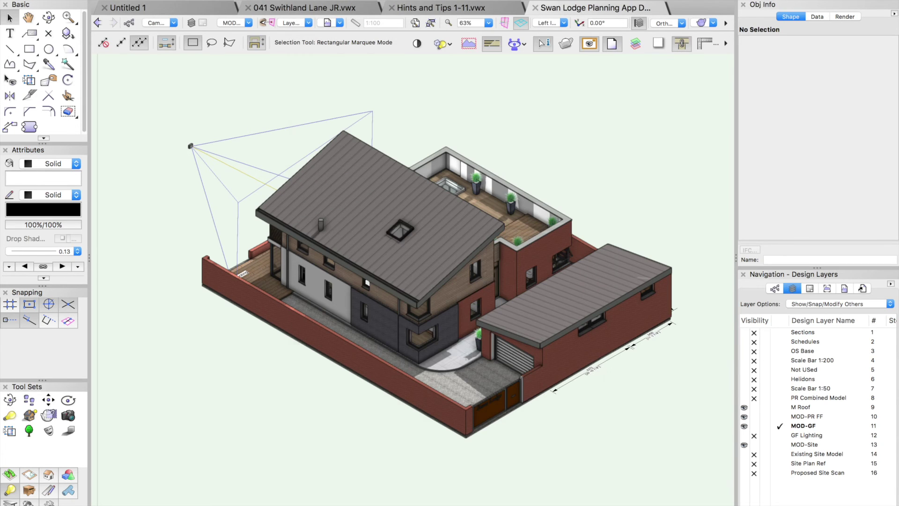
# Recall the saved view Iso 1 to play the view transition animation.
pyautogui.click(339, 22)
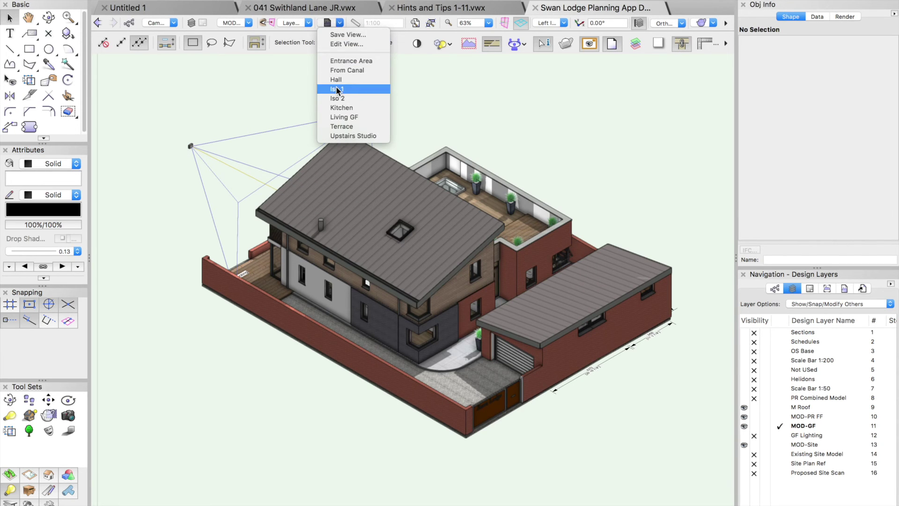
pyautogui.click(343, 99)
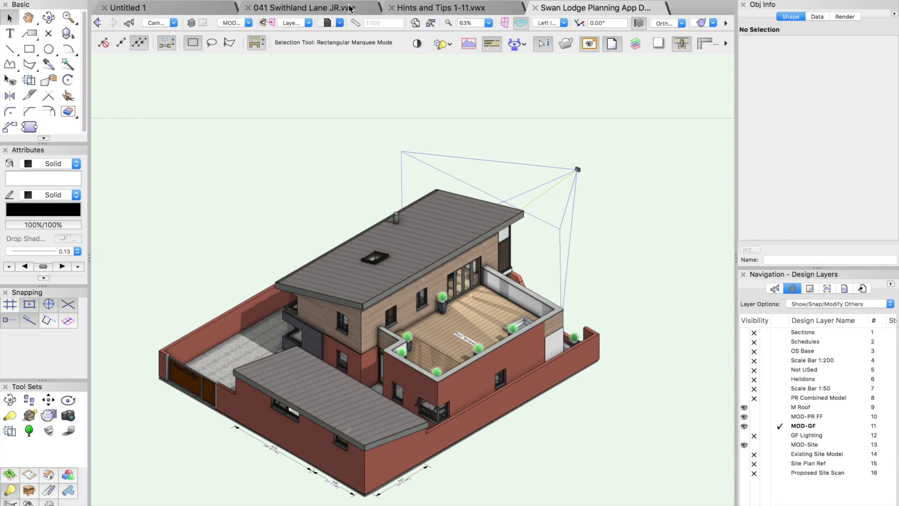
# Recall the saved views Iso 2, From Canal and Iso 1 in turn to play the animated transitions between them.
pyautogui.click(339, 23)
pyautogui.click(341, 99)
pyautogui.click(337, 24)
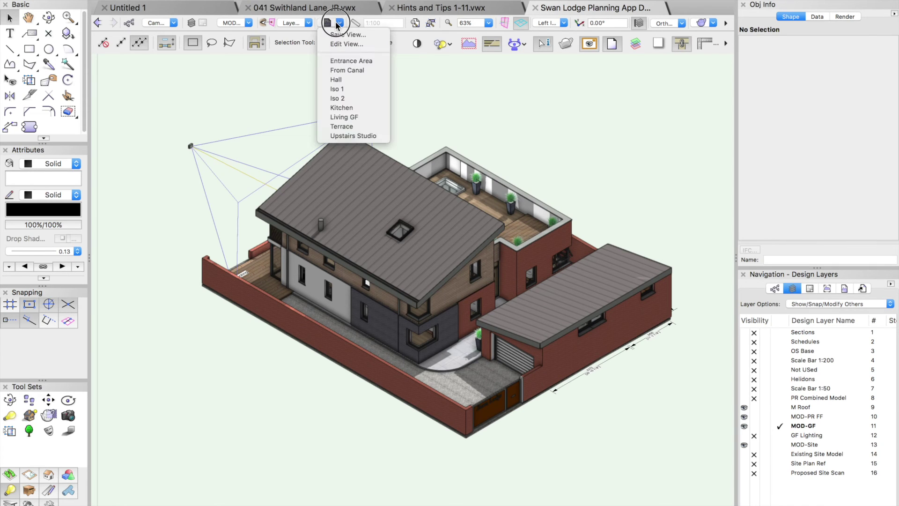
pyautogui.click(352, 73)
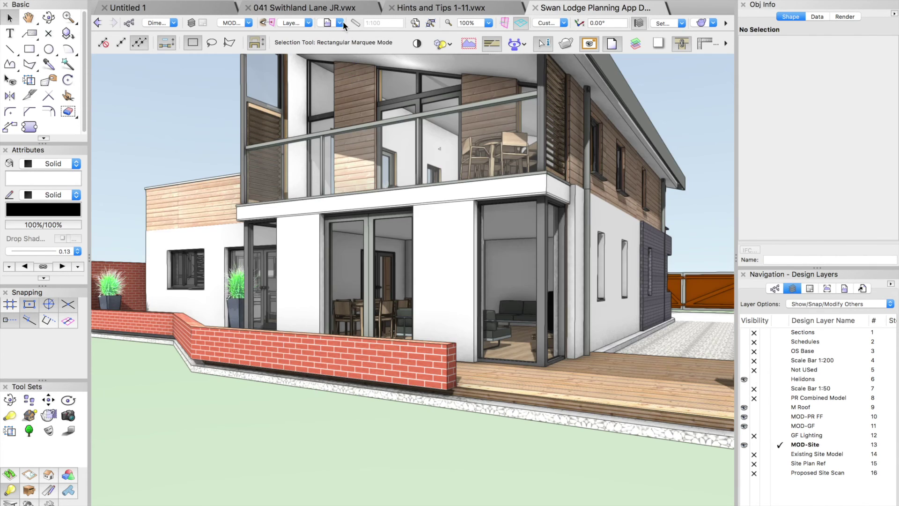
pyautogui.click(336, 23)
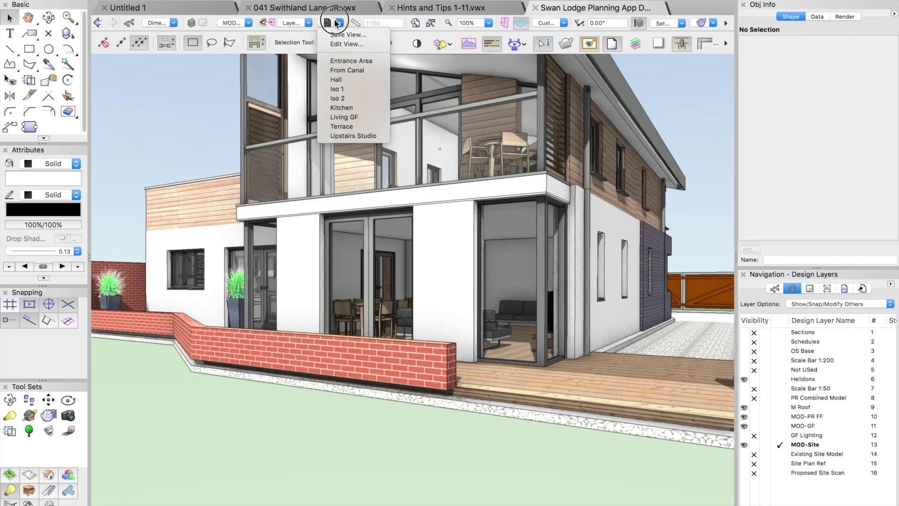
pyautogui.click(336, 89)
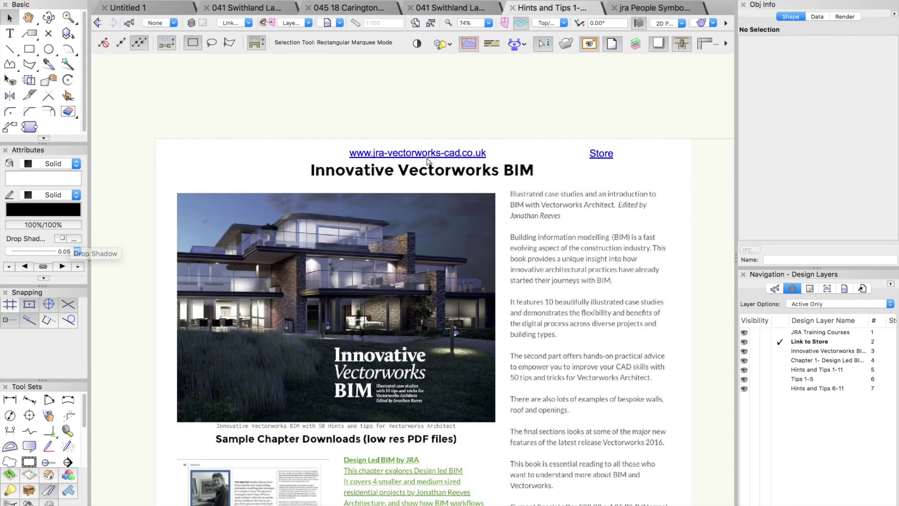
# Switch to the JRA Vectorworks website in the browser and look over its home page and online store page.
pyautogui.scroll(2, 436, 143)
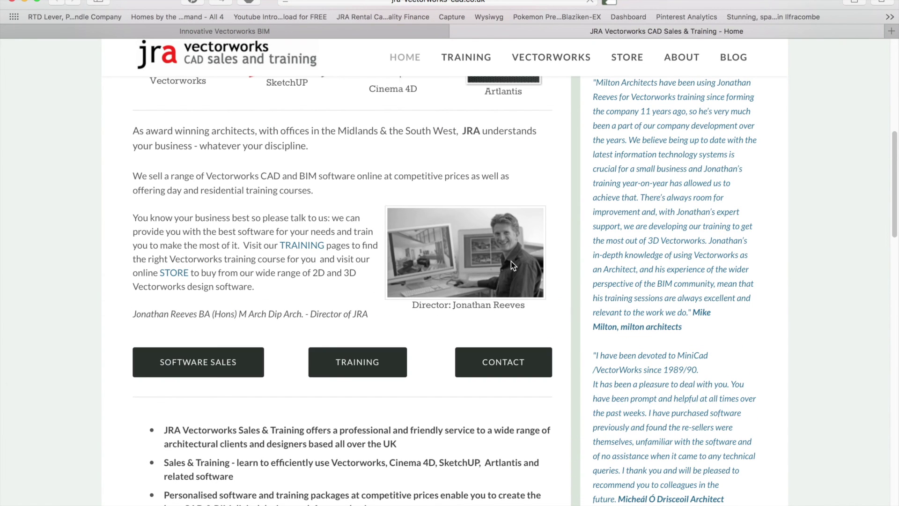
pyautogui.scroll(10, 511, 260)
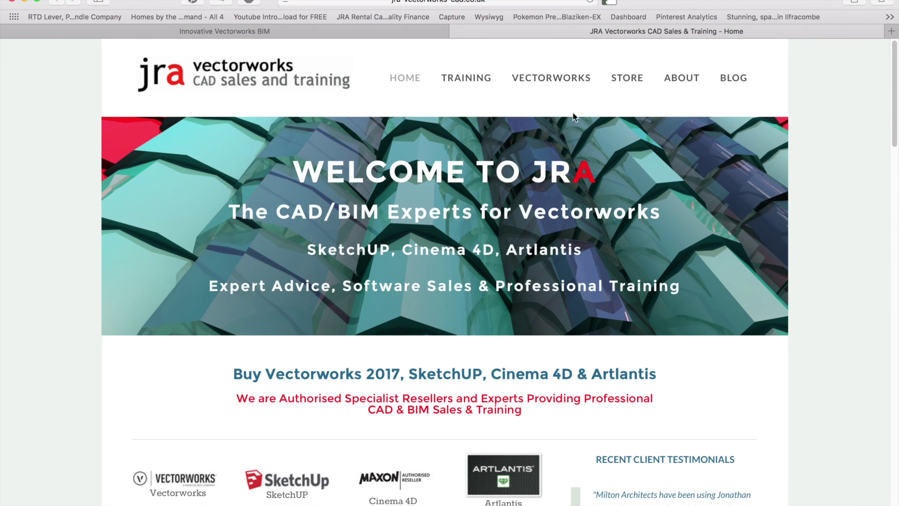
pyautogui.click(627, 79)
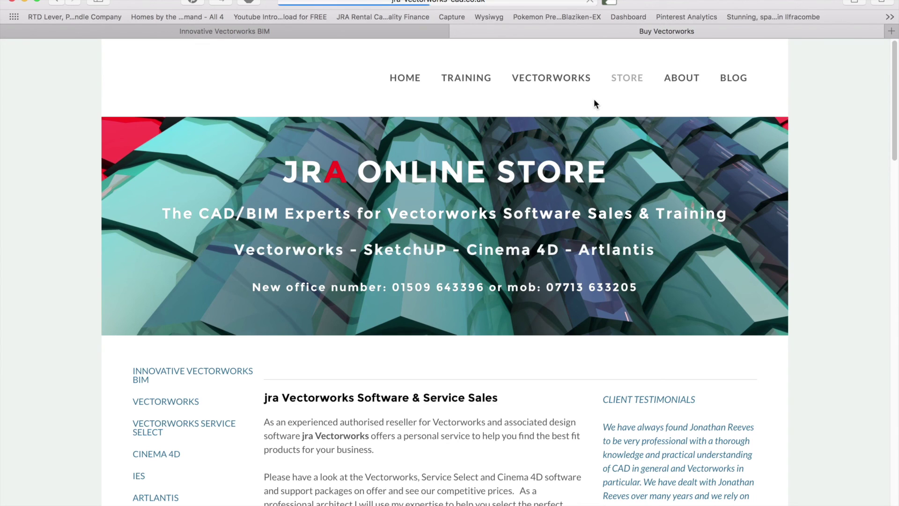
pyautogui.scroll(-3, 585, 112)
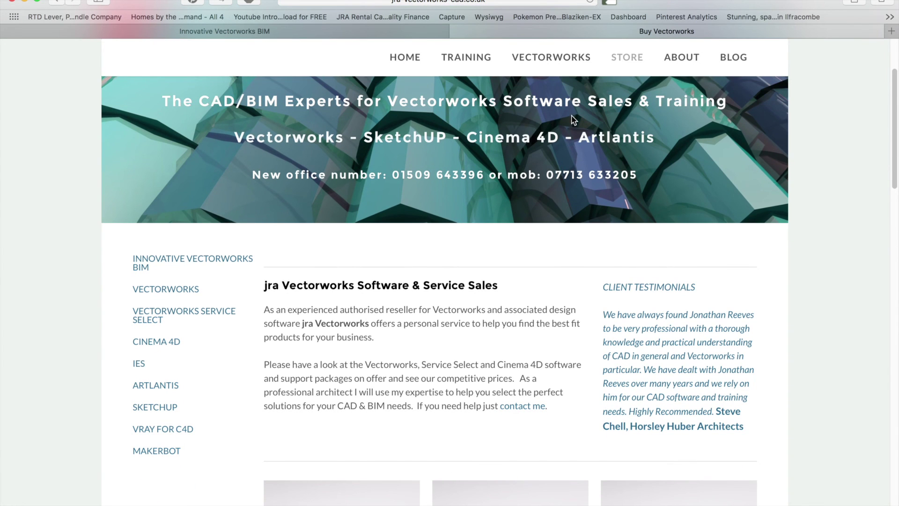
pyautogui.scroll(-8, 527, 191)
pyautogui.scroll(12, 369, 185)
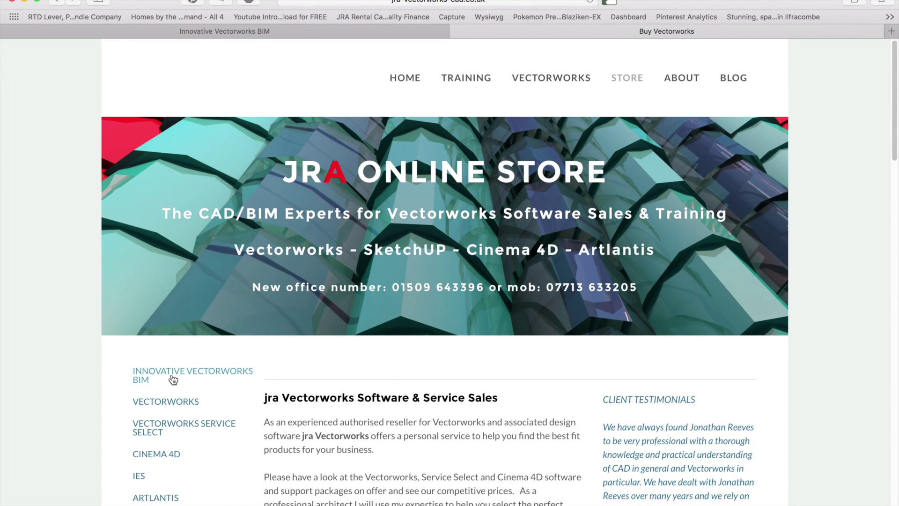
# Open the Innovative Vectorworks BIM store category and review its printed book, PDF version and 50 Vectorworks Hints and Tips products.
pyautogui.click(173, 378)
pyautogui.scroll(-4, 513, 263)
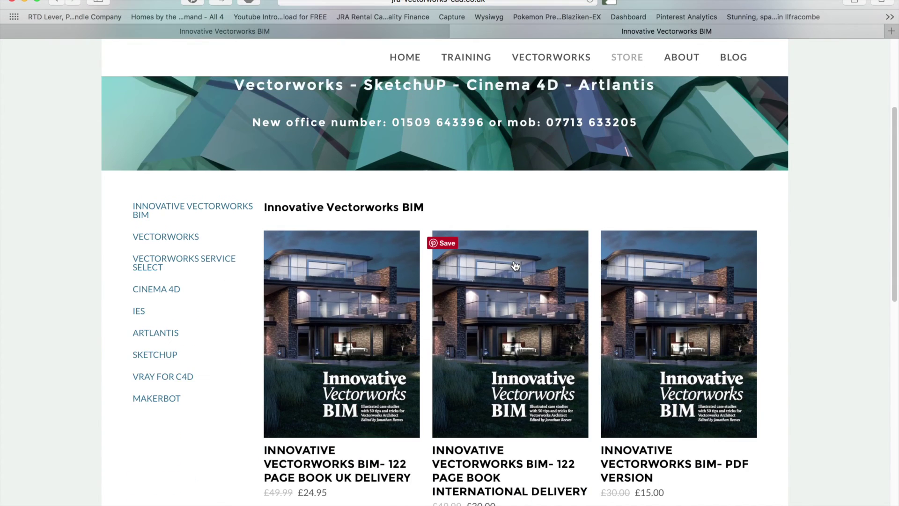
pyautogui.scroll(-2, 513, 269)
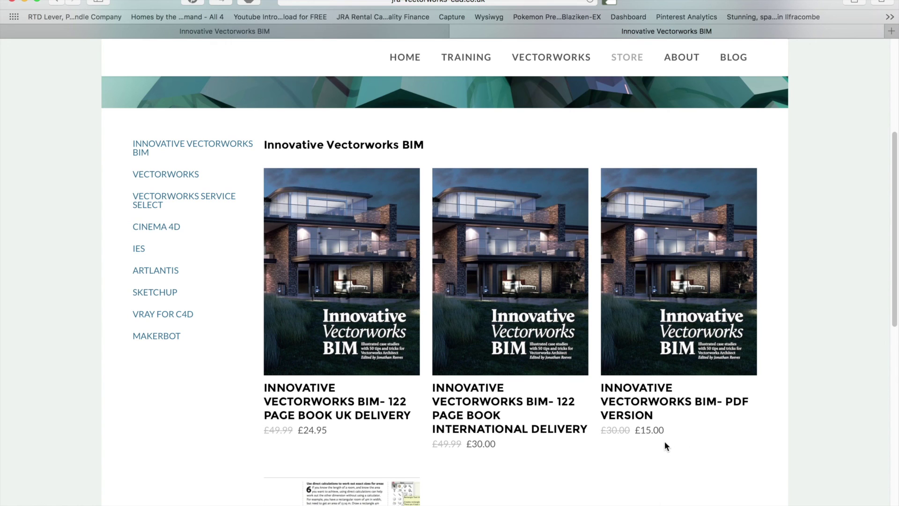
pyautogui.scroll(-1, 648, 438)
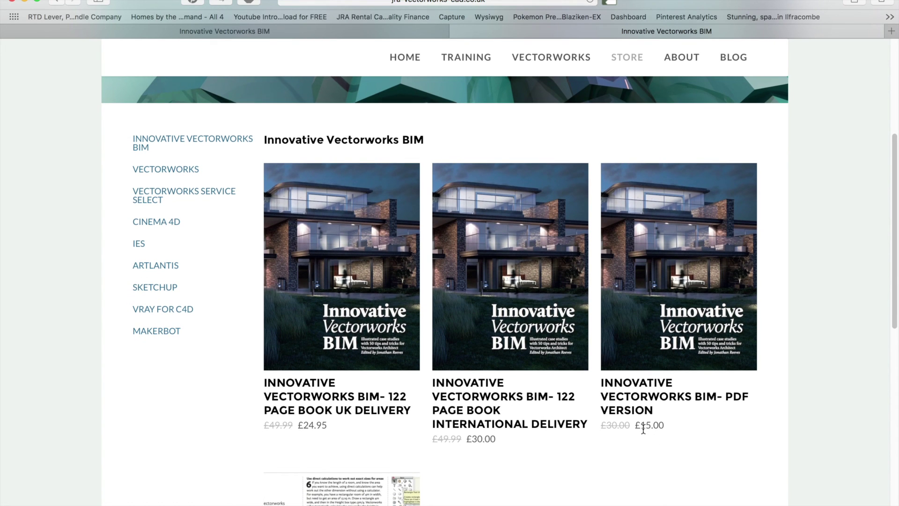
pyautogui.scroll(-5, 641, 438)
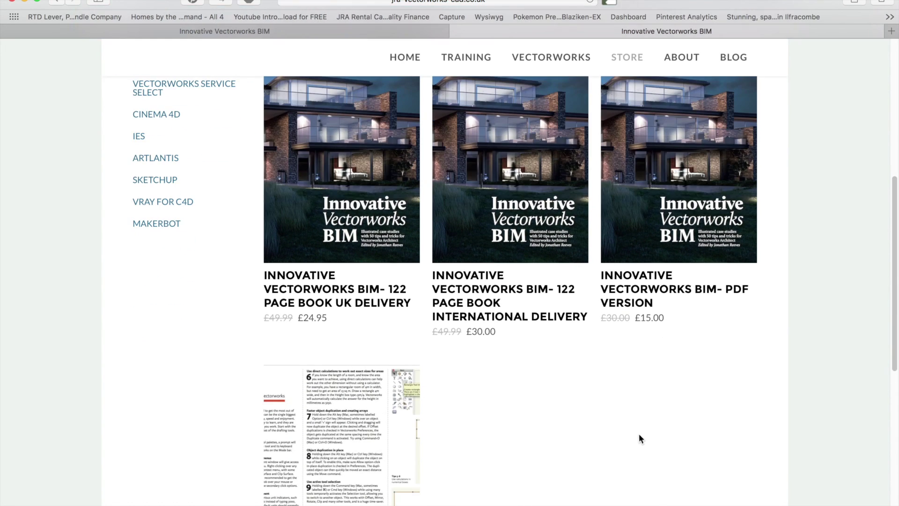
pyautogui.scroll(-9, 491, 332)
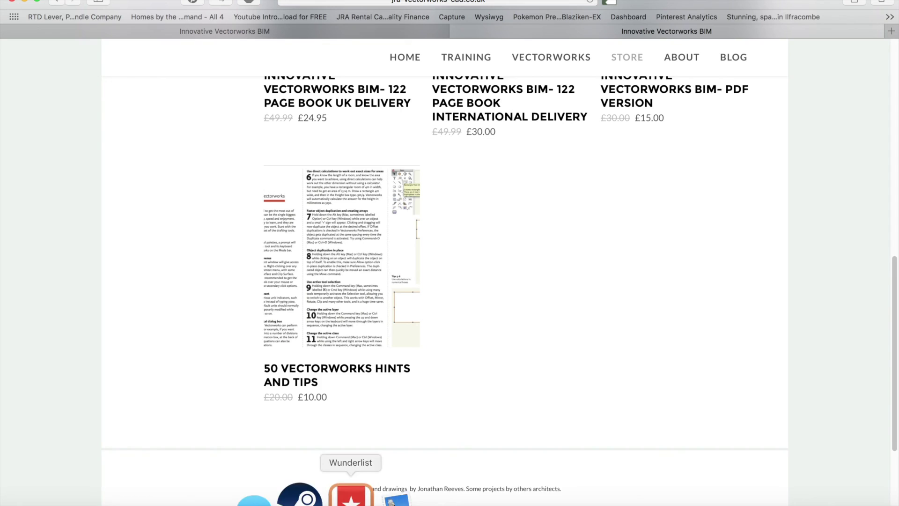
# Return from the Innovative Vectorworks BIM store category to the website's home page.
pyautogui.scroll(17, 406, 377)
pyautogui.scroll(7, 406, 377)
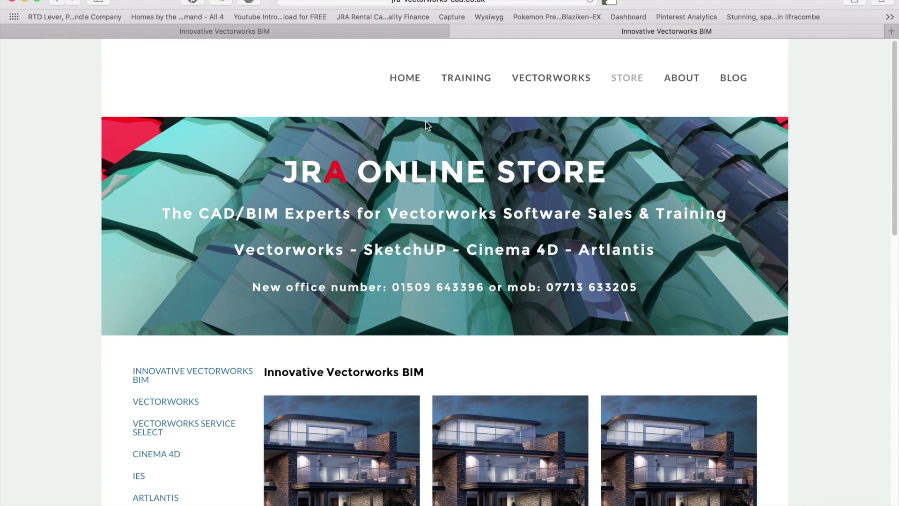
pyautogui.click(405, 78)
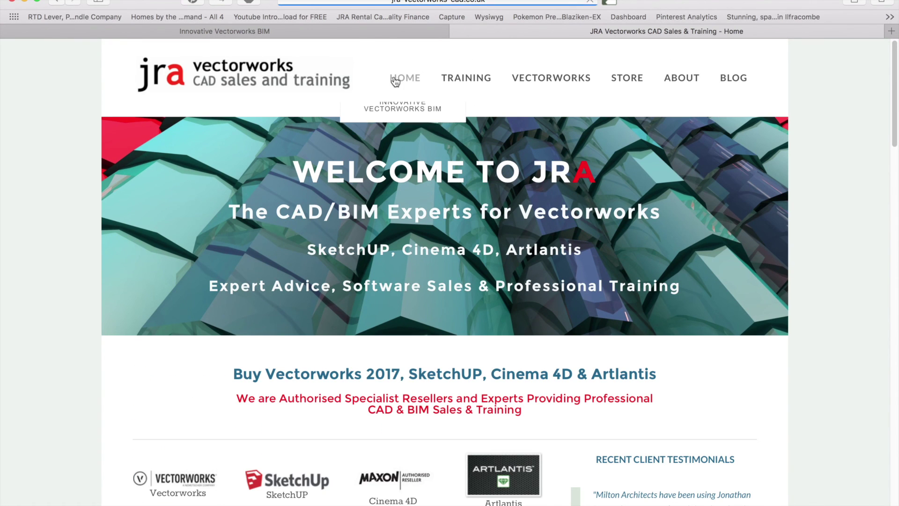